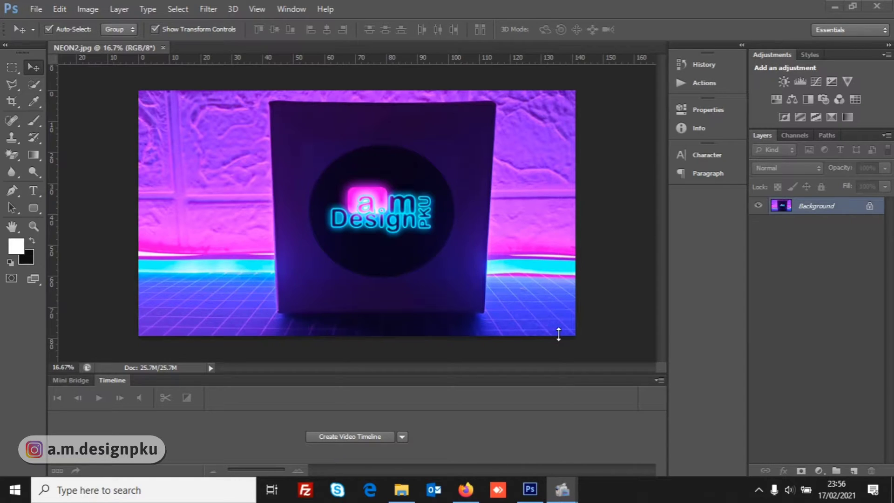
Step: Examine the glowing logo lettering on the box in NEON2.jpg up close
left_click(541, 272)
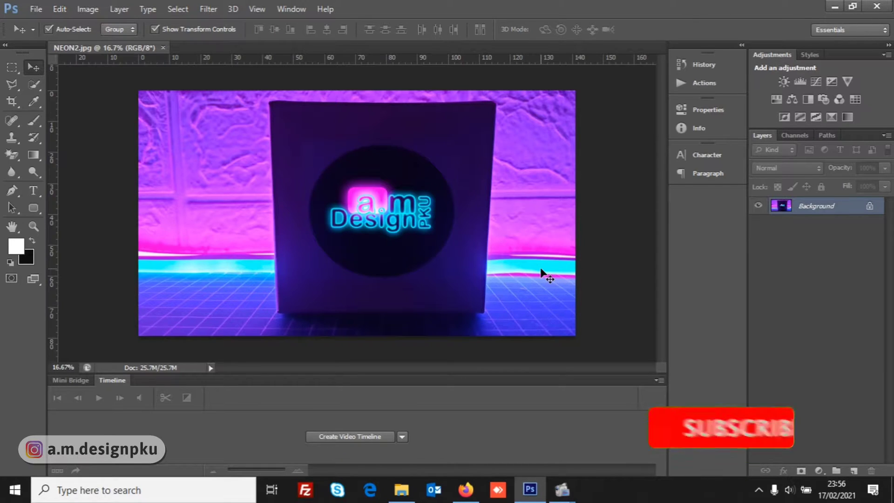
key("ctrl+plus")
key("ctrl+plus")
key("ctrl+plus")
key("ctrl+plus")
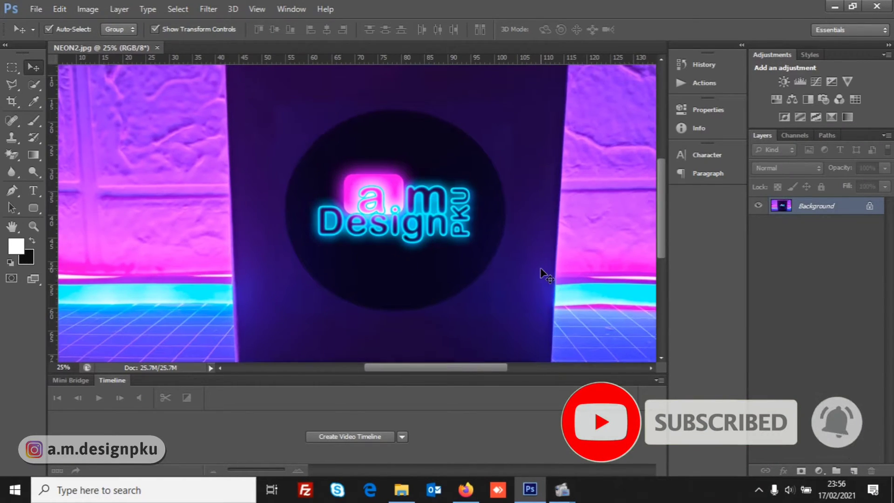
key("ctrl+minus")
key("ctrl+minus")
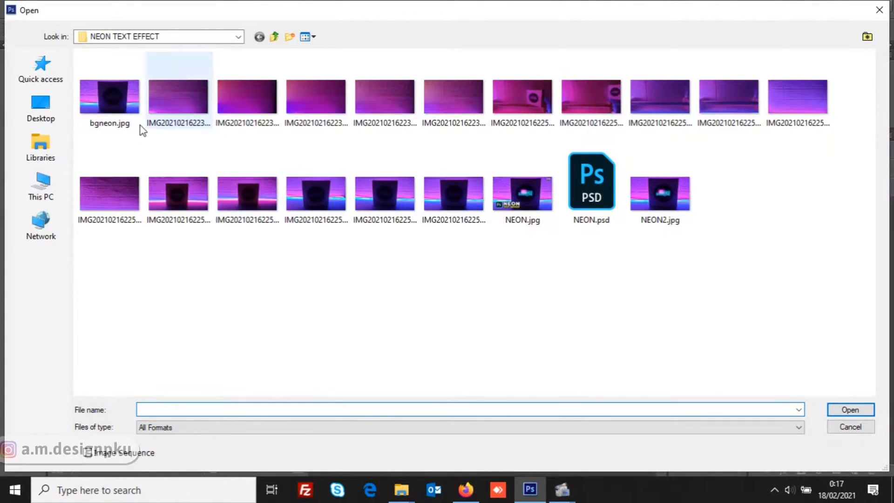
Step: Open bgneon.jpg and set the Type tool's text colour to the light strip's cyan, #73ffff
double_click(95, 104)
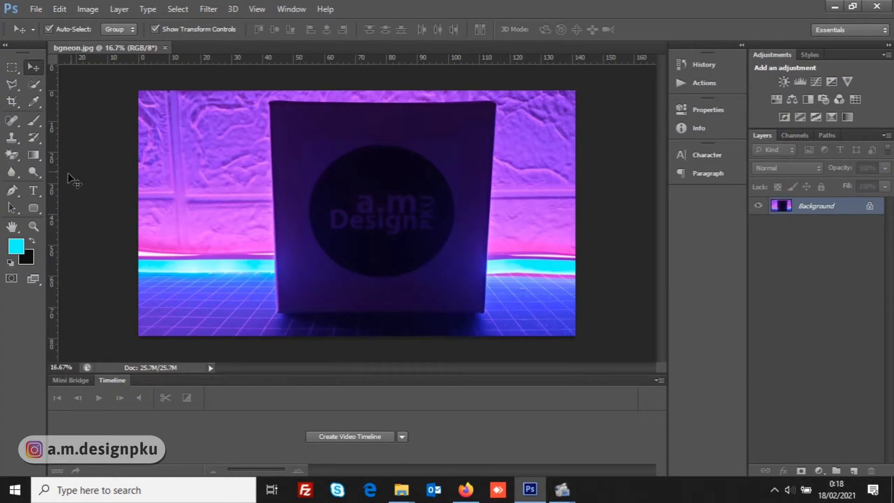
left_click(39, 188)
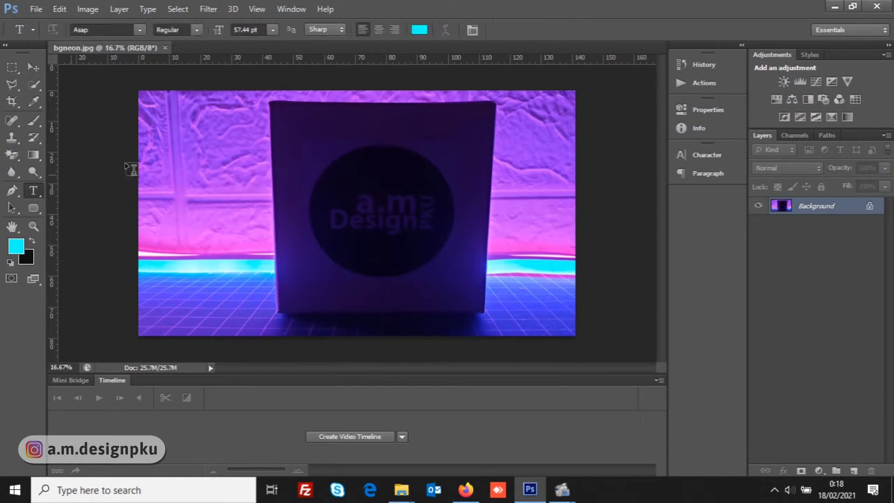
left_click(419, 30)
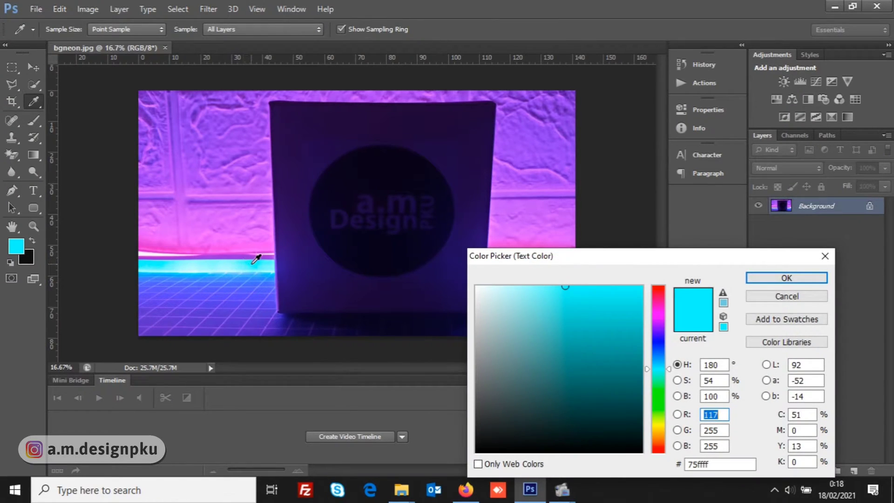
key("Down")
key("Down")
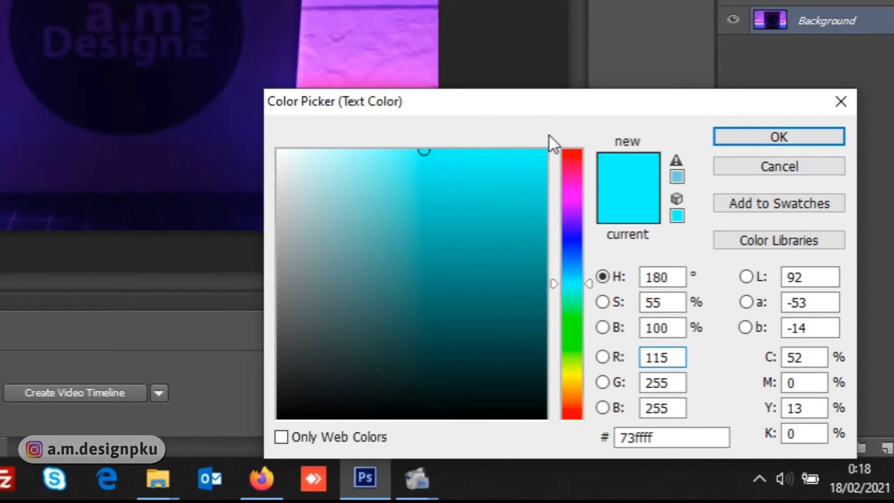
left_click(721, 140)
Step: Set the text font to Arial Rounded MT Bold
left_click(96, 36)
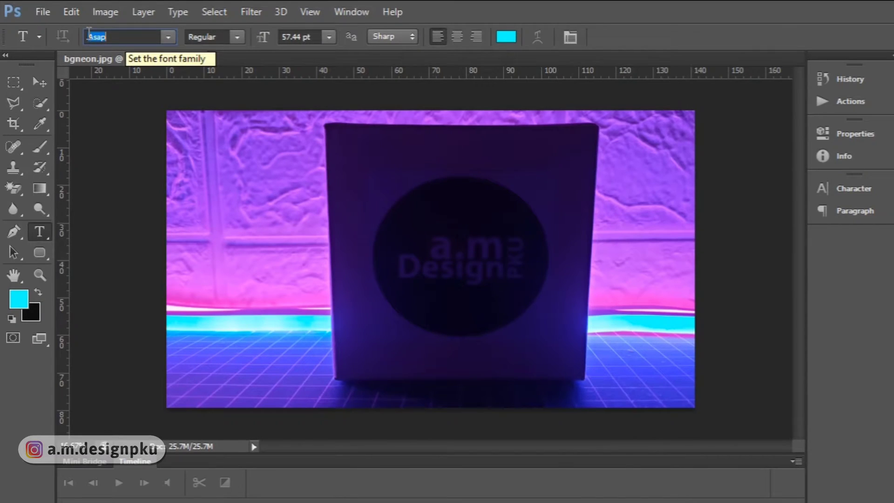
type("aaAleyah_Pers...")
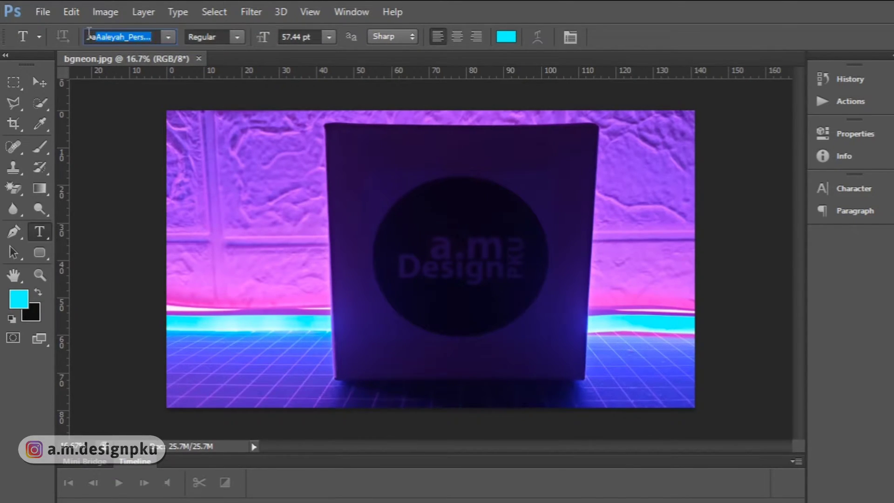
left_click(168, 37)
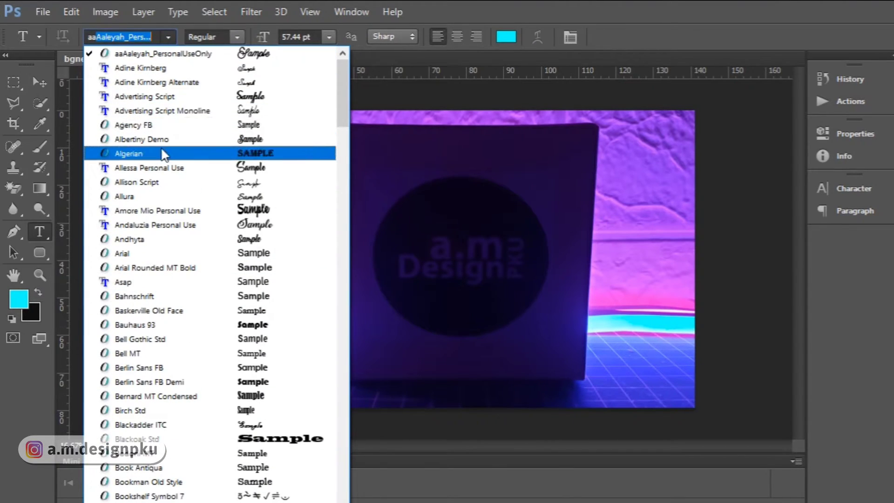
left_click_drag(346, 103, 343, 113)
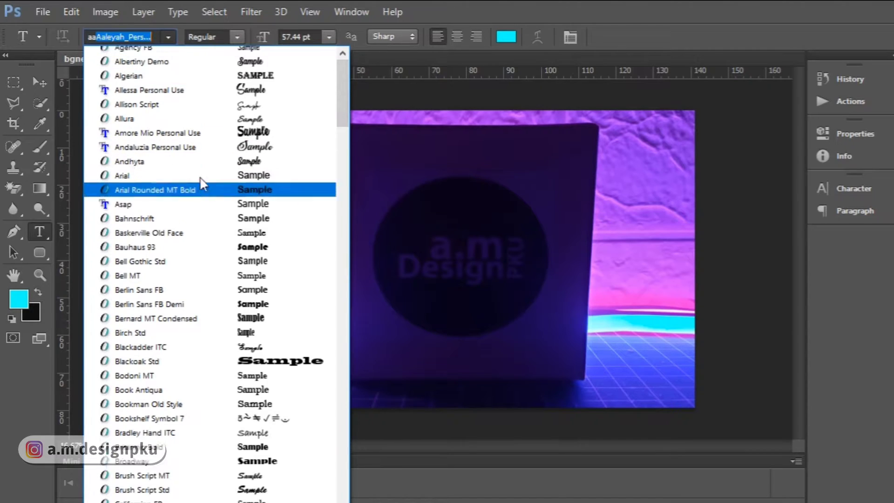
left_click(203, 186)
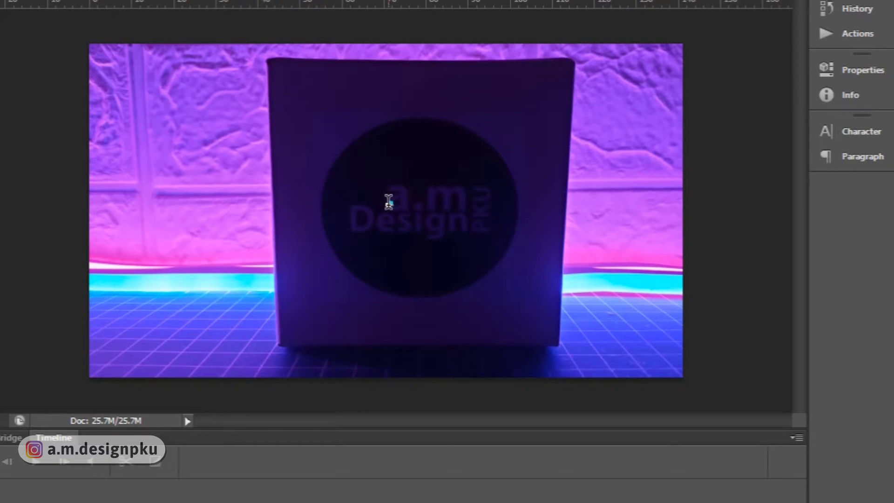
Step: Add the text "a.m" over the logo printed on the box and scale it to roughly the printed letters' size
key("ctrl")
left_click(0, 38)
left_click_drag(409, 212, 482, 268)
left_click_drag(475, 219, 471, 191)
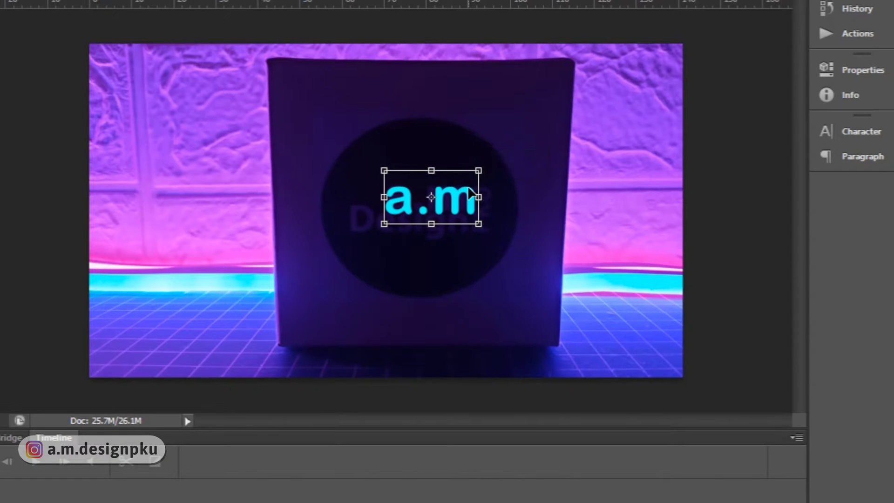
key("Return")
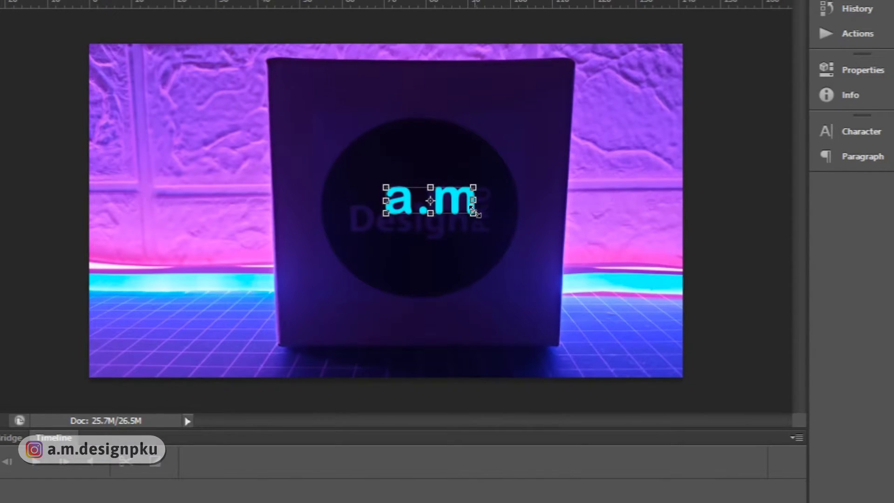
Step: Shrink the "a.m" text slightly and reposition it to cover the printed "a.m" letters
mouse_move(474, 215)
left_mouse_down()
mouse_move(457, 209)
mouse_move(463, 227)
left_mouse_up()
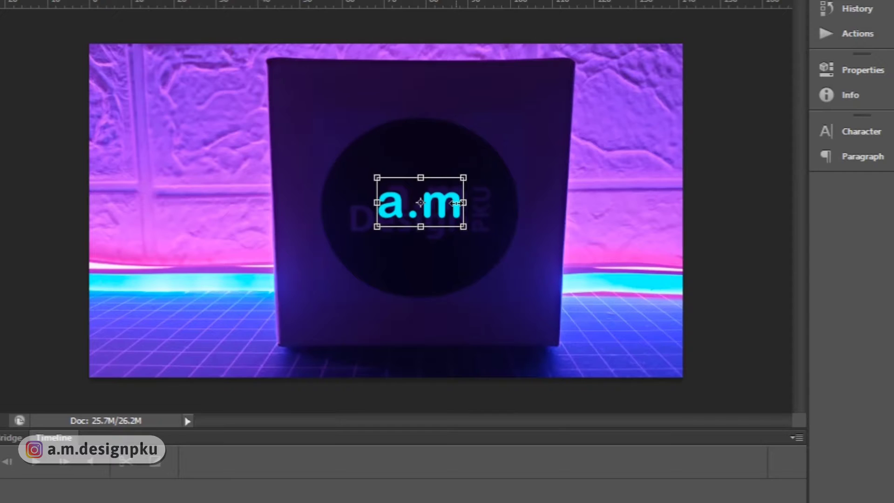
key("Return")
left_click(575, 228)
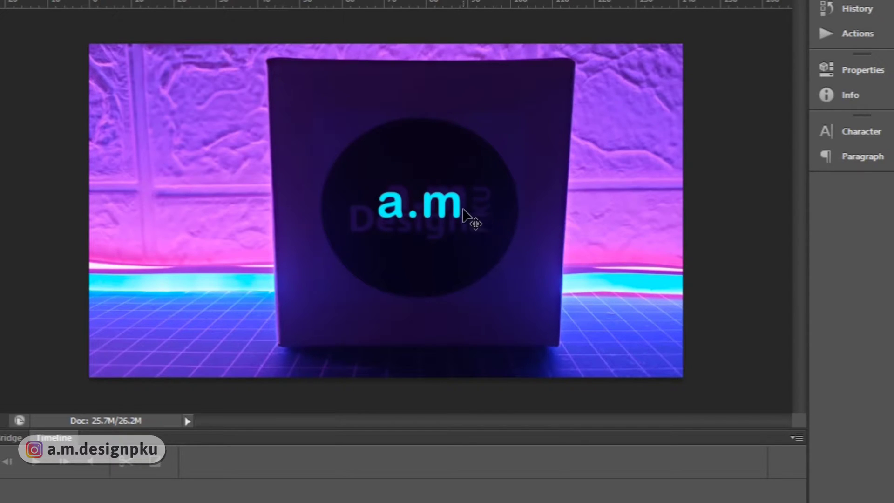
left_click_drag(459, 214, 462, 208)
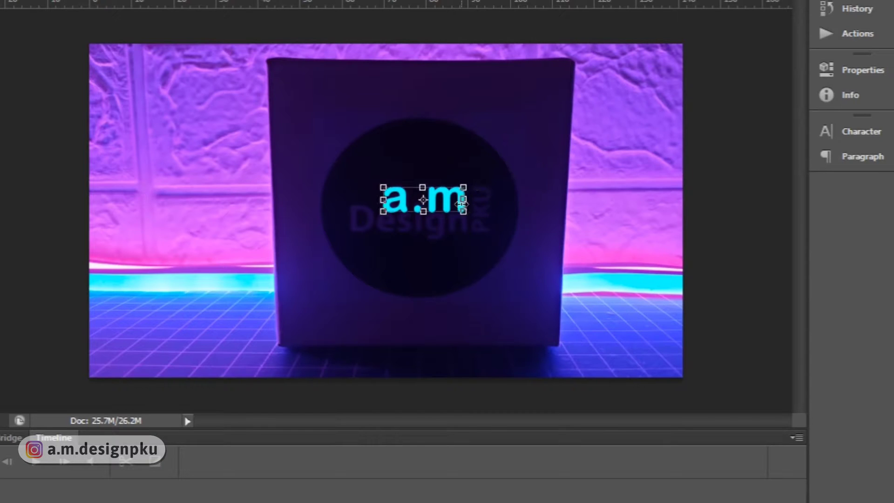
left_click(694, 205)
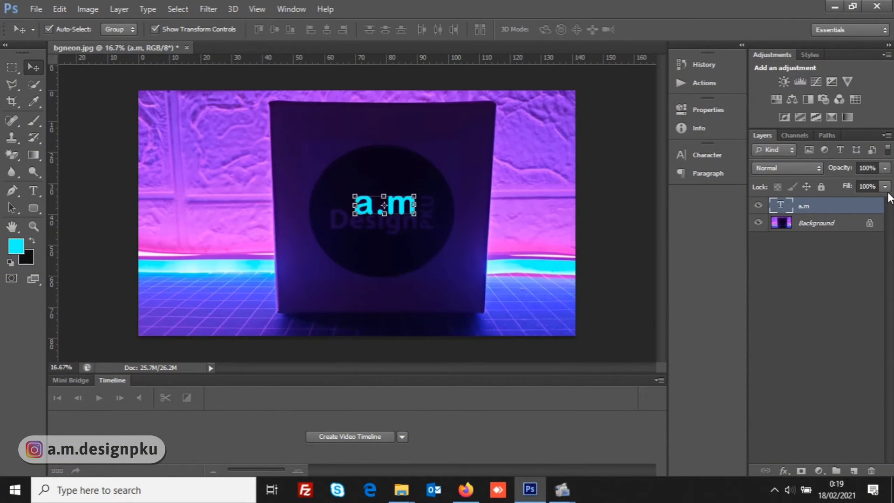
Step: Set the "a.m" layer's fill to 0% and add an 8 px outside stroke in cyan sampled from the light strip
left_click(885, 188)
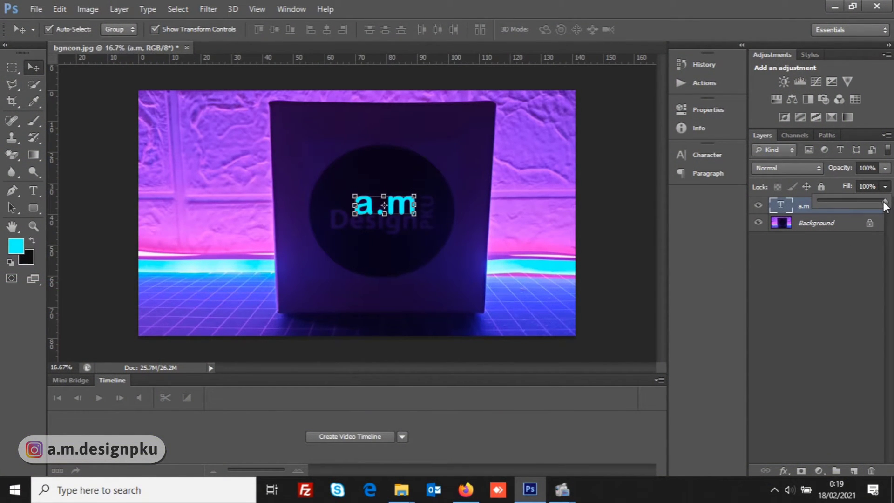
left_click_drag(815, 201, 805, 201)
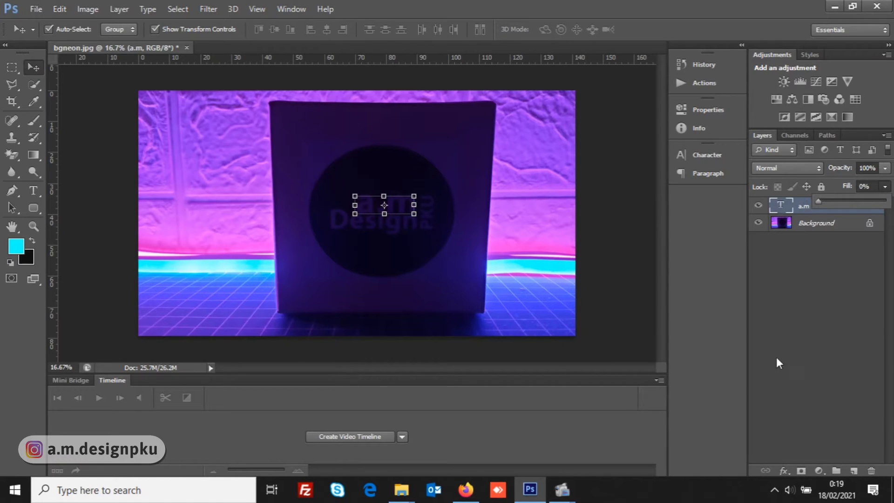
left_click(784, 471)
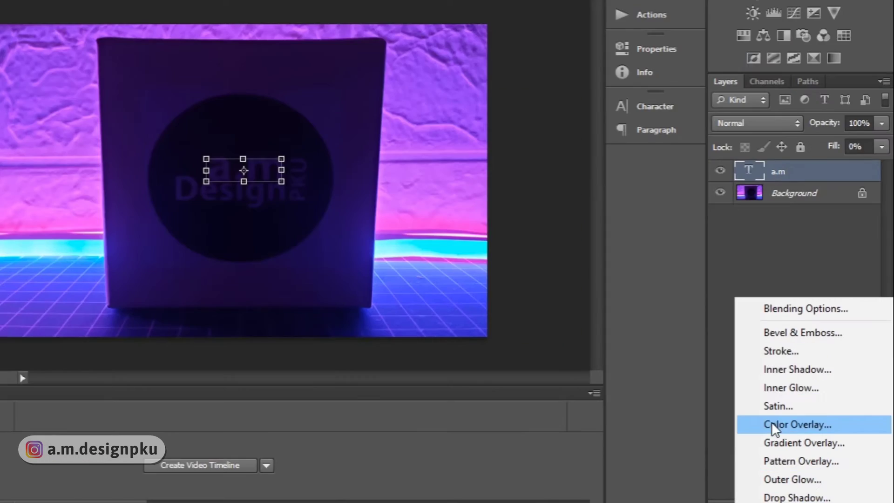
left_click(800, 347)
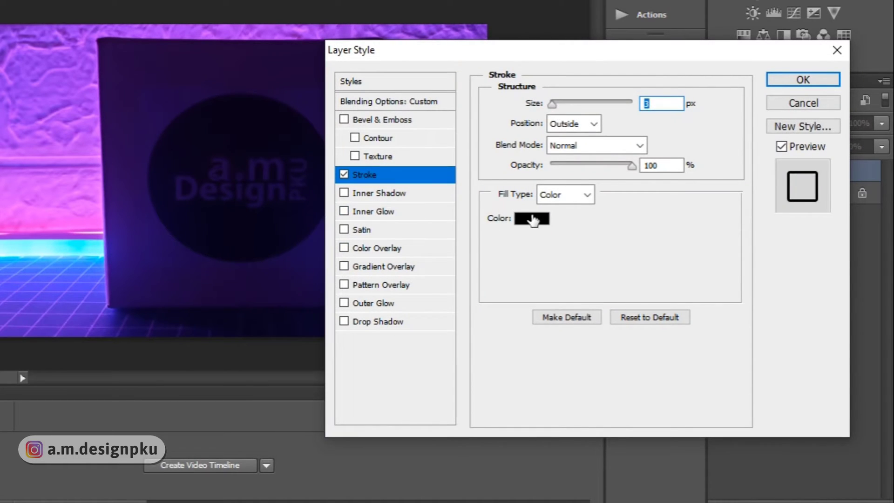
left_click(532, 218)
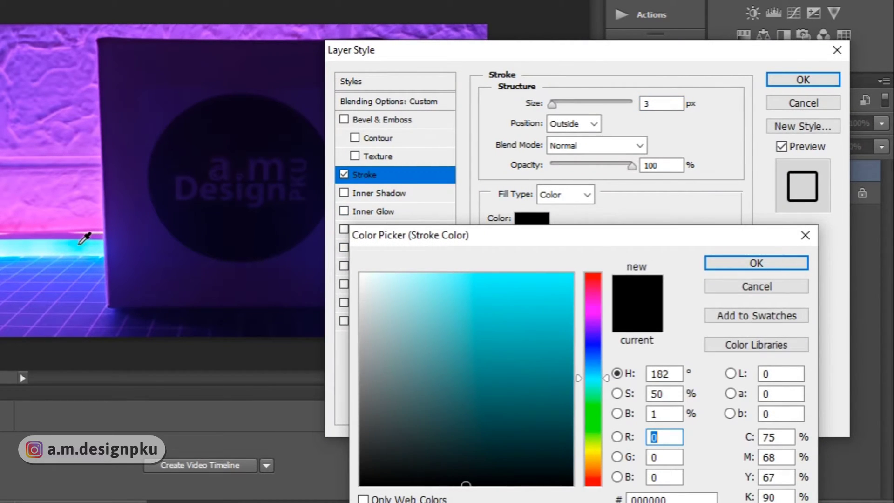
left_click(84, 238)
left_click(742, 260)
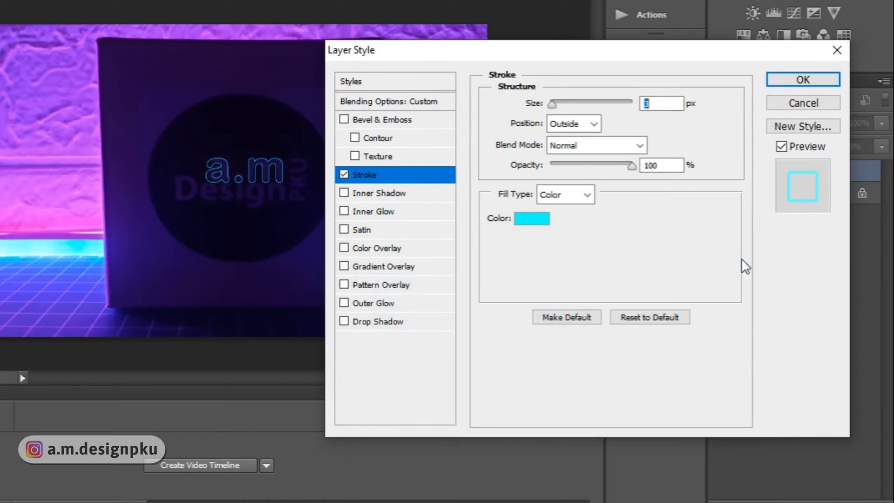
left_click(558, 104)
type("8")
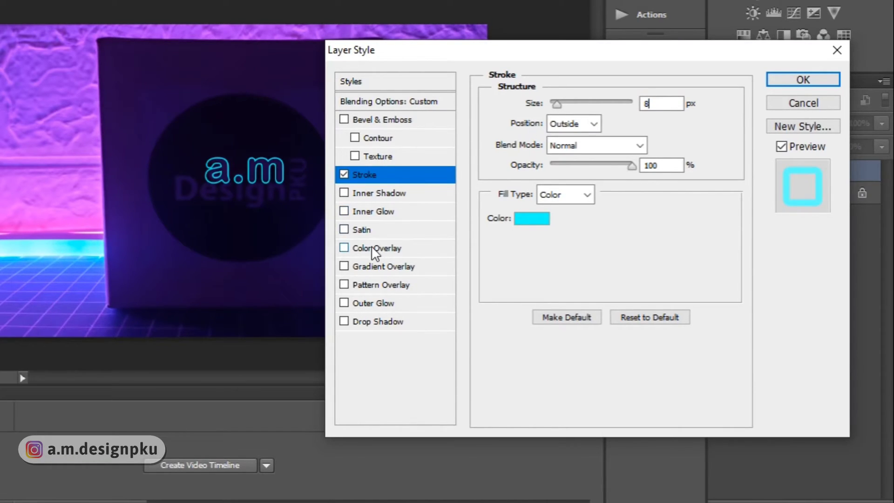
Step: Add an inner glow to the "a.m" text with Linear Light blending, sampled cyan #9dffff and a size of 15 px
left_click(343, 210)
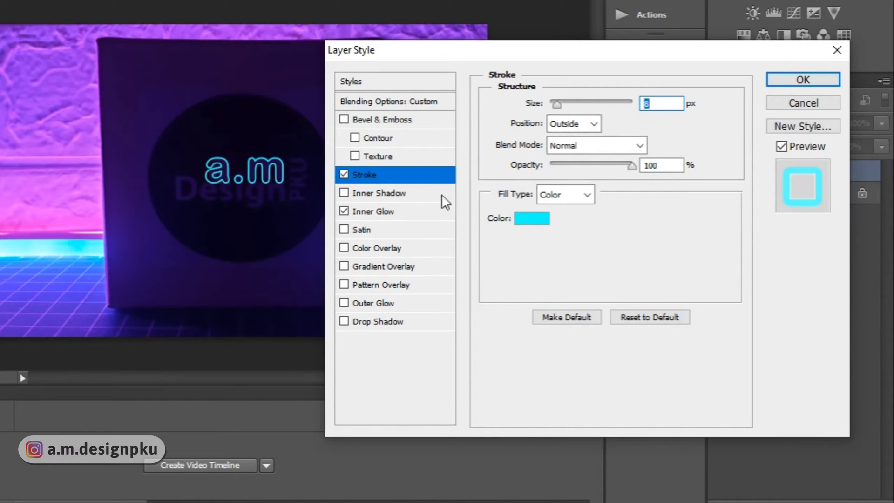
left_click(414, 207)
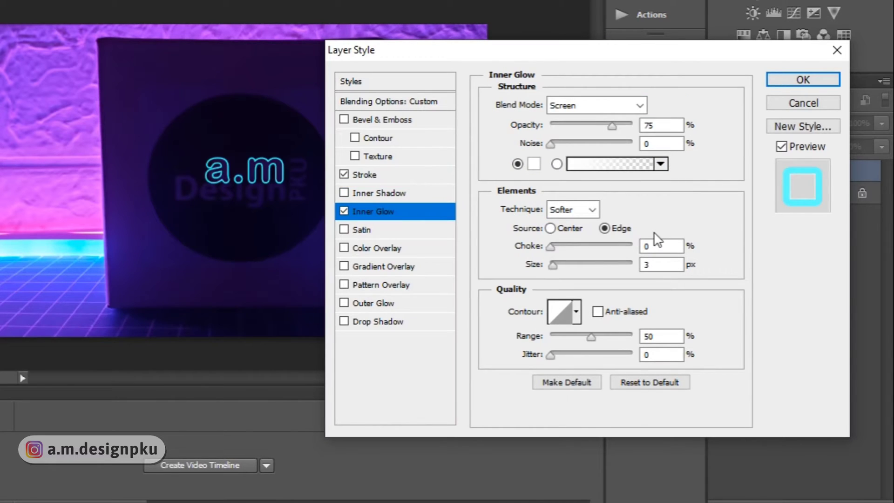
left_click(622, 106)
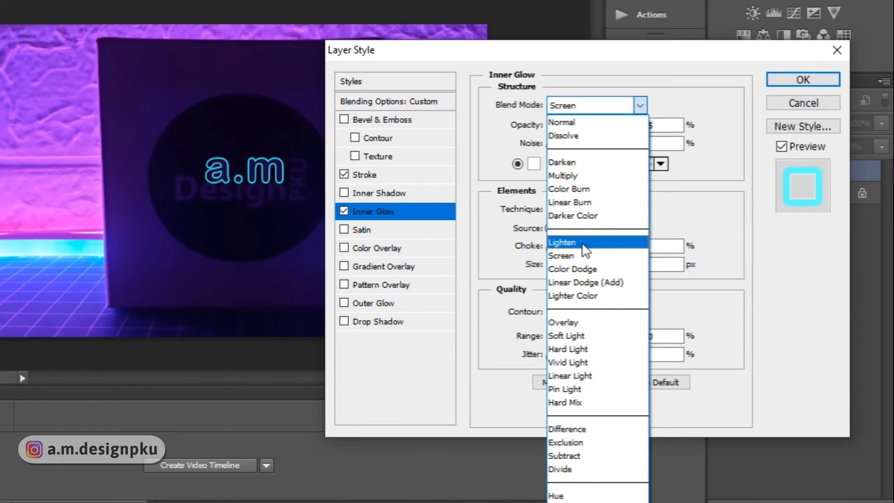
left_click(569, 375)
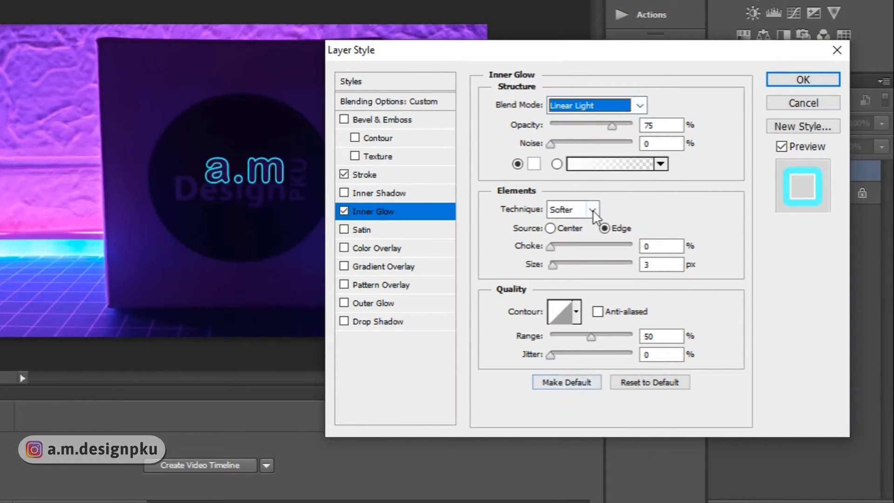
left_click(534, 166)
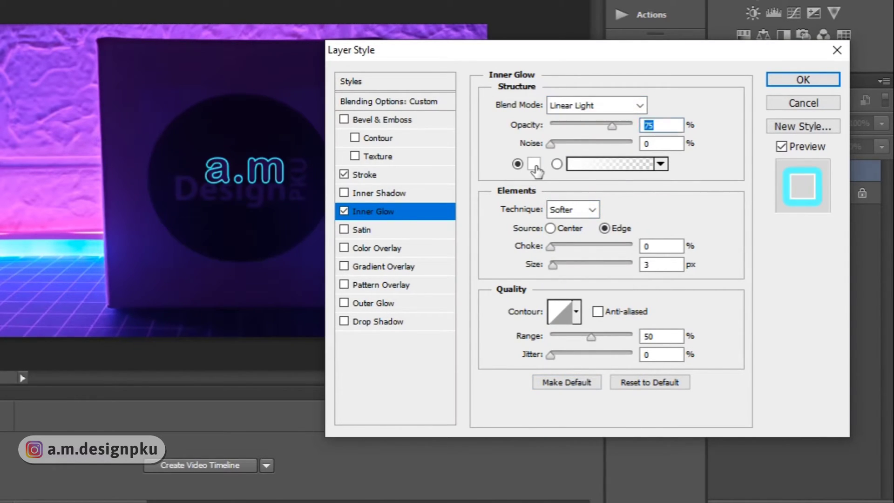
left_click(62, 250)
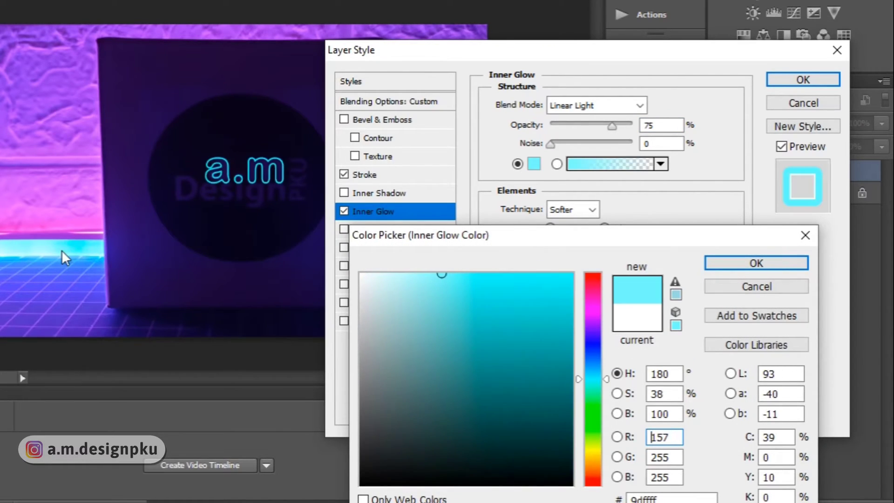
left_click(757, 262)
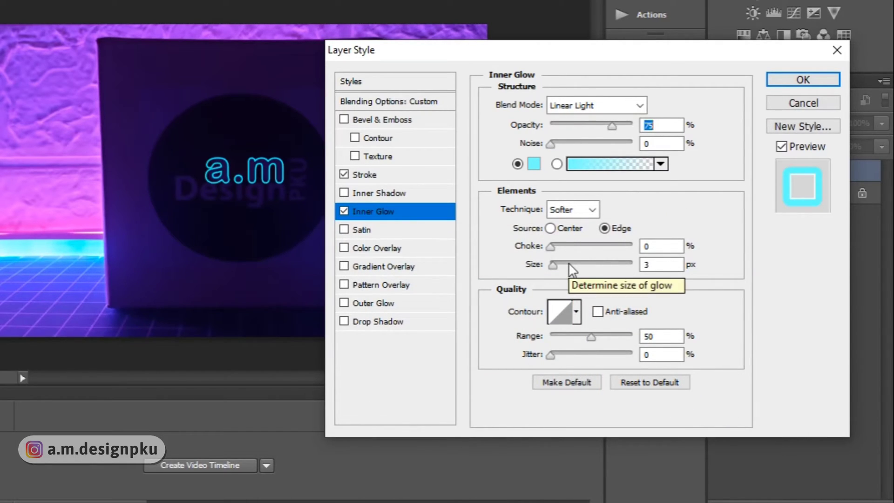
left_click_drag(568, 263, 559, 267)
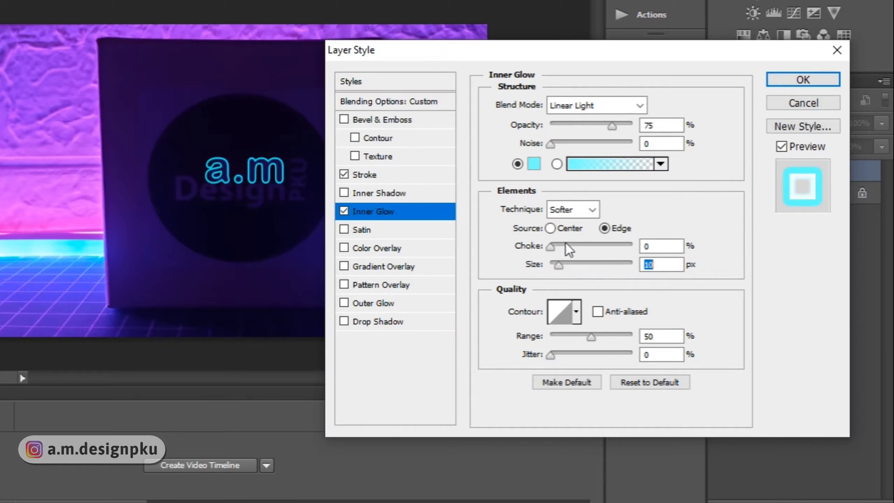
type("15")
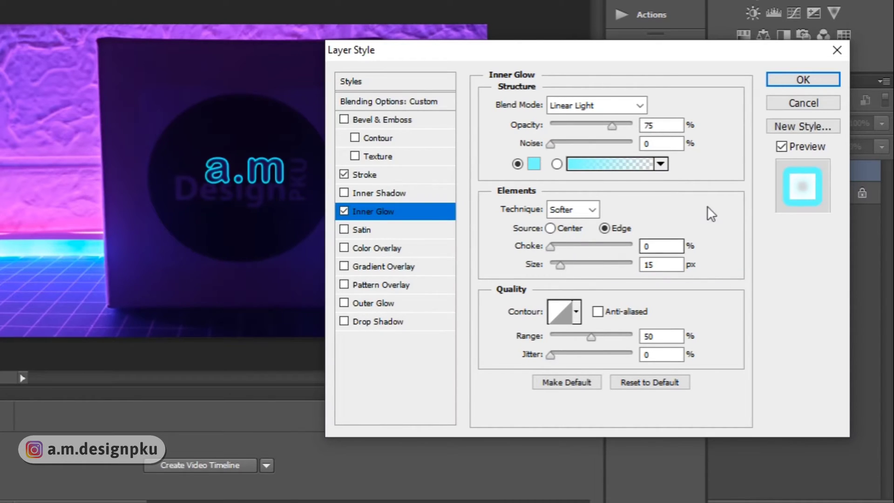
Step: Add an outer glow to the "a.m" text with a 73 px size and pale cyan #c8fefe sampled from the light strip
left_click(344, 303)
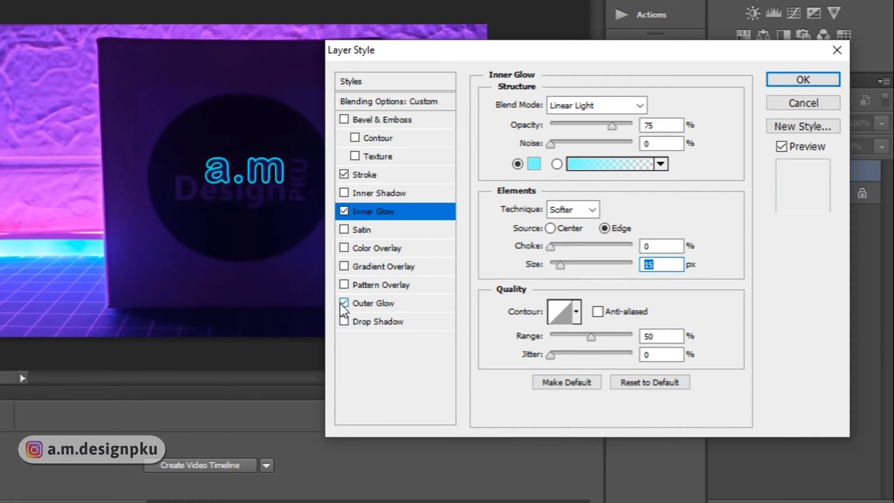
left_click(372, 304)
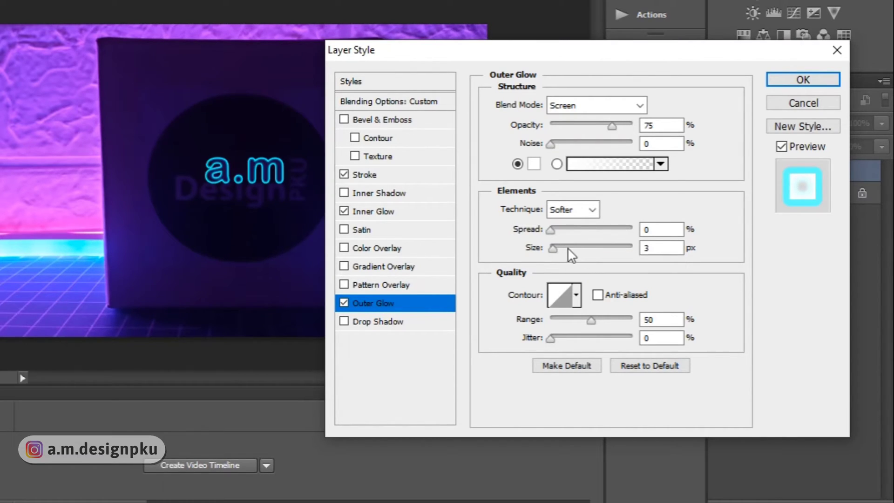
left_click_drag(566, 247, 578, 247)
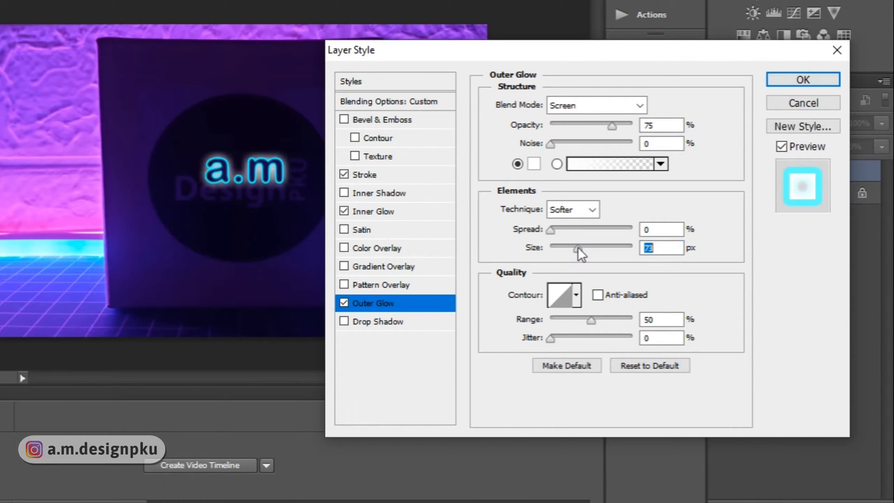
left_click(533, 165)
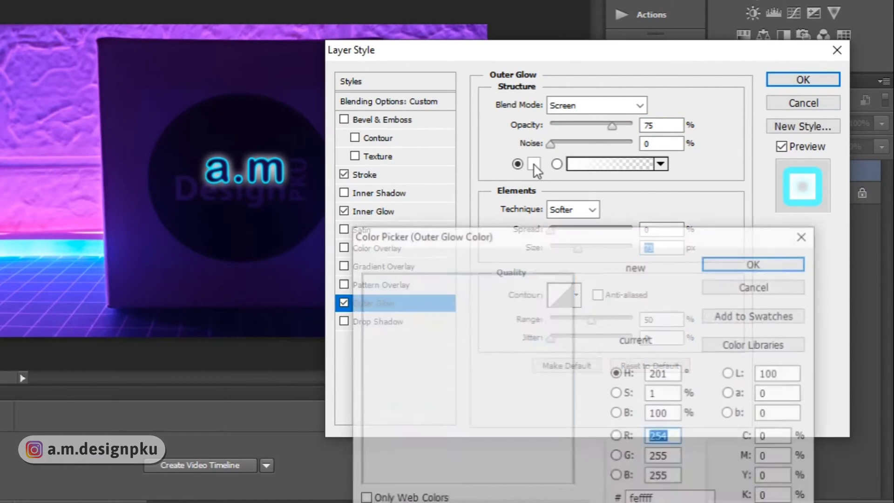
left_click(56, 245)
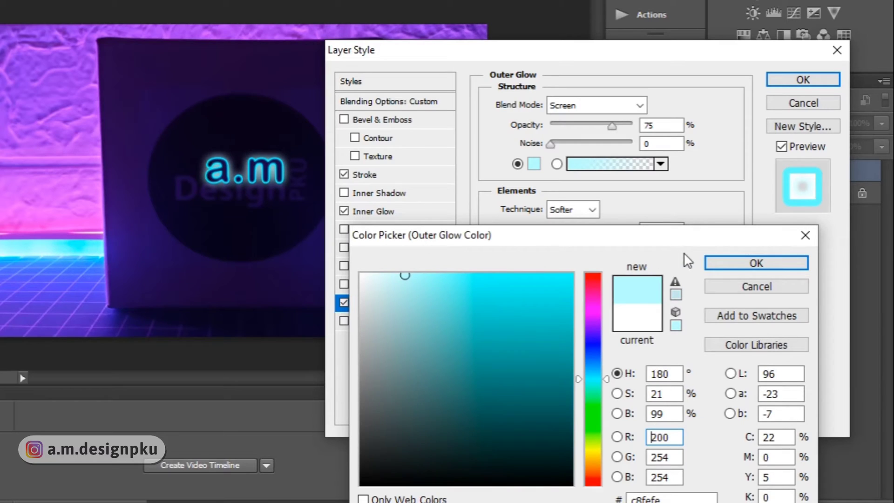
left_click(742, 262)
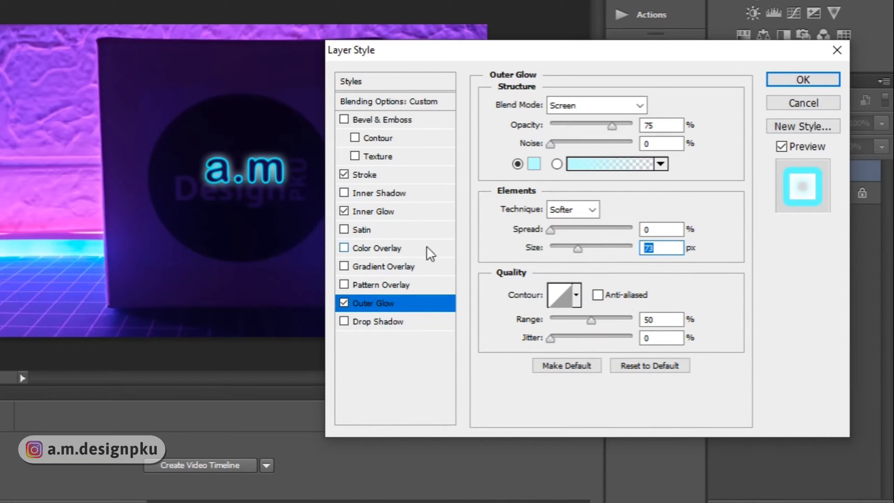
Step: Resample the outer glow colour from the light strip as cyan #98fffe and set the glow size to 80 px
left_click(534, 165)
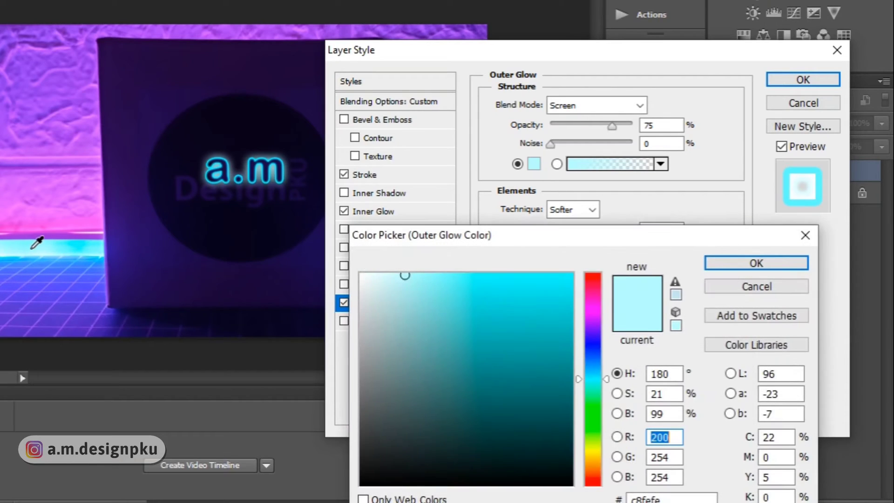
left_click(63, 245)
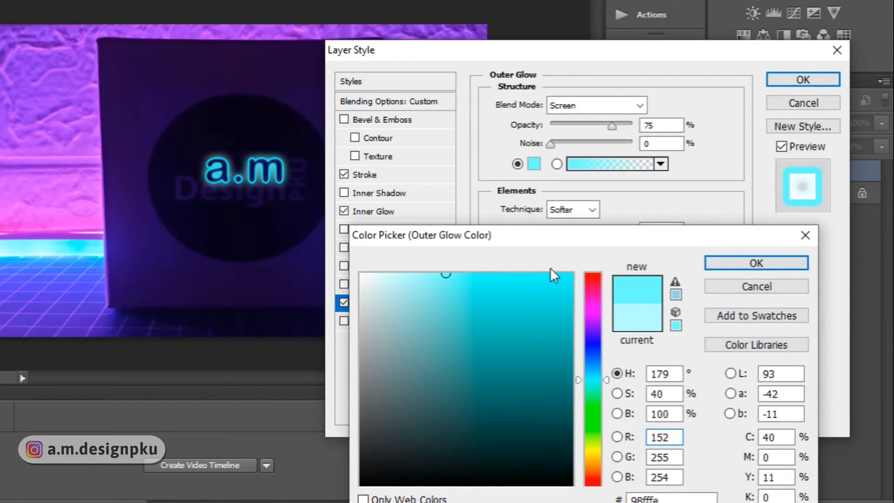
left_click(792, 264)
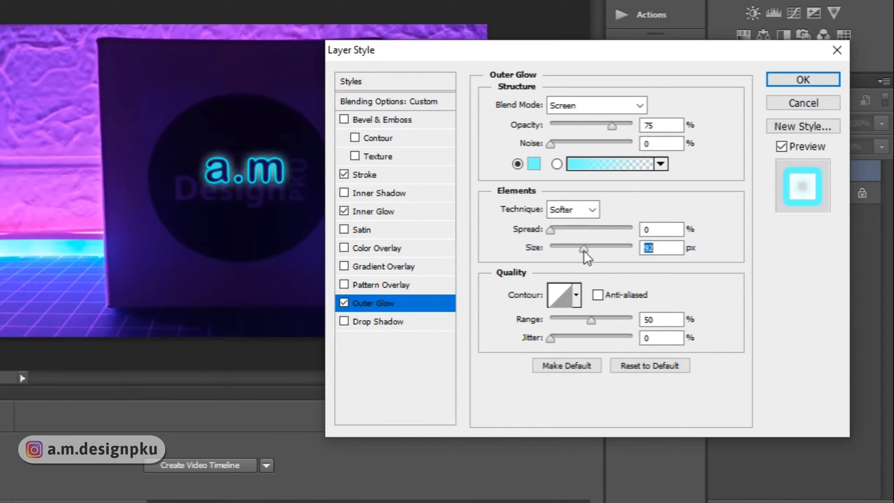
type("80")
Step: Add a drop shadow with a size of 3 px to the "a.m" text, apply the layer style and deselect the layer
left_click(366, 321)
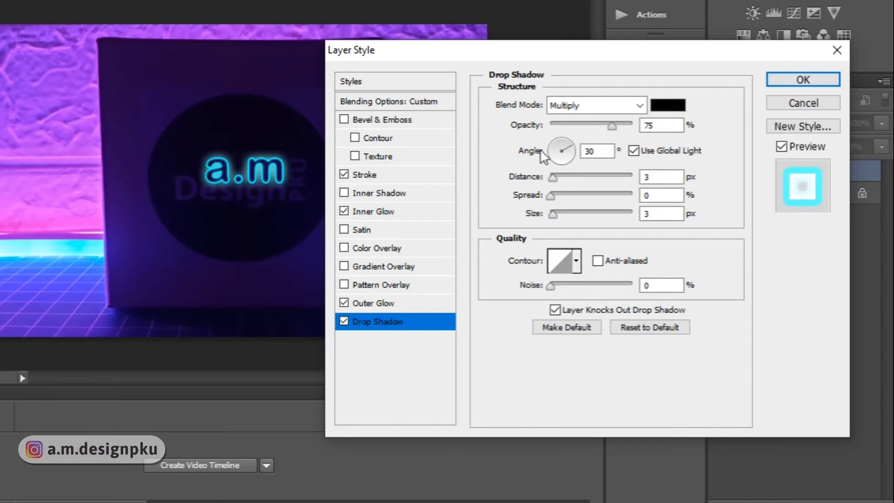
left_click(561, 210)
left_click_drag(561, 210, 543, 209)
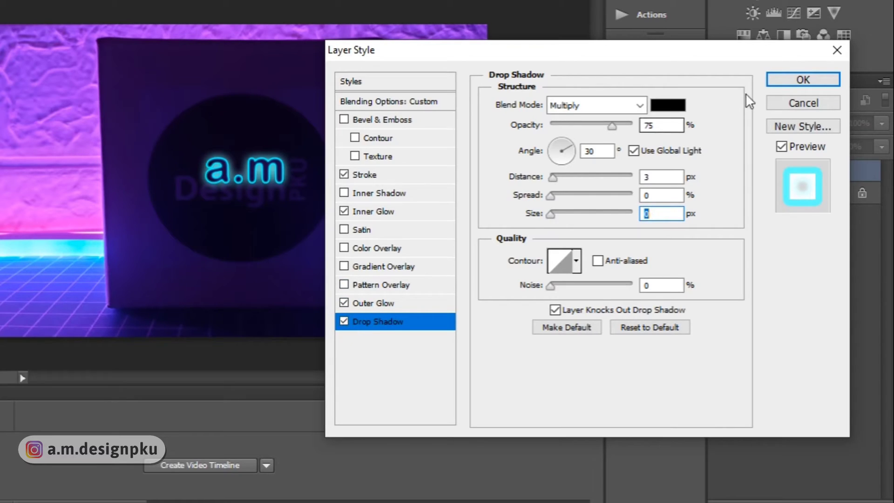
type("3")
left_click(773, 82)
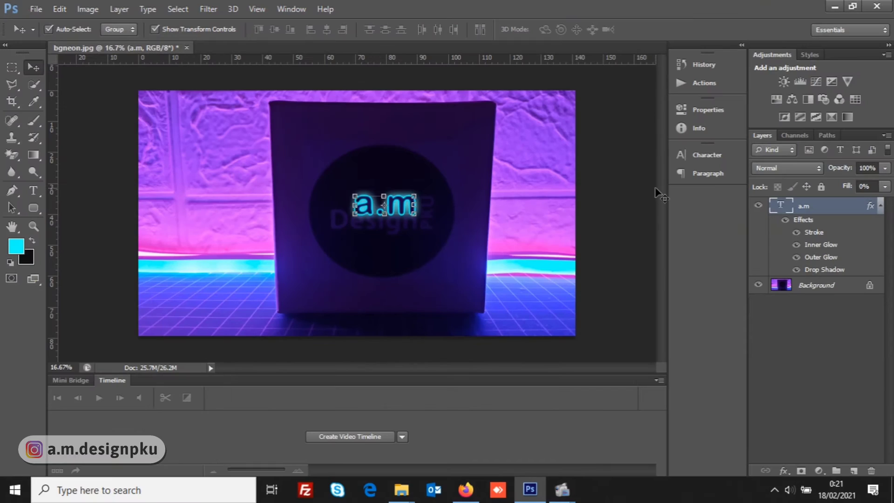
left_click(656, 189)
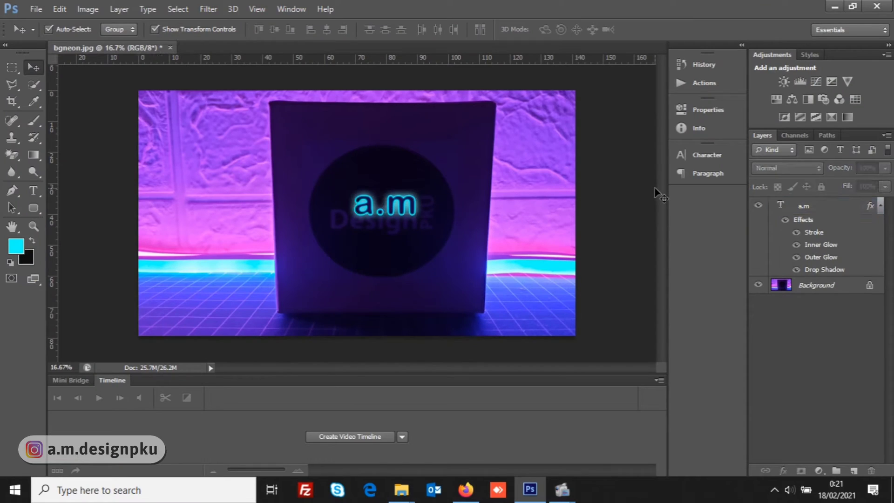
Step: Duplicate the glowing "a.m" text, move the copy just below the original and change its wording to "Design"
left_click(414, 204)
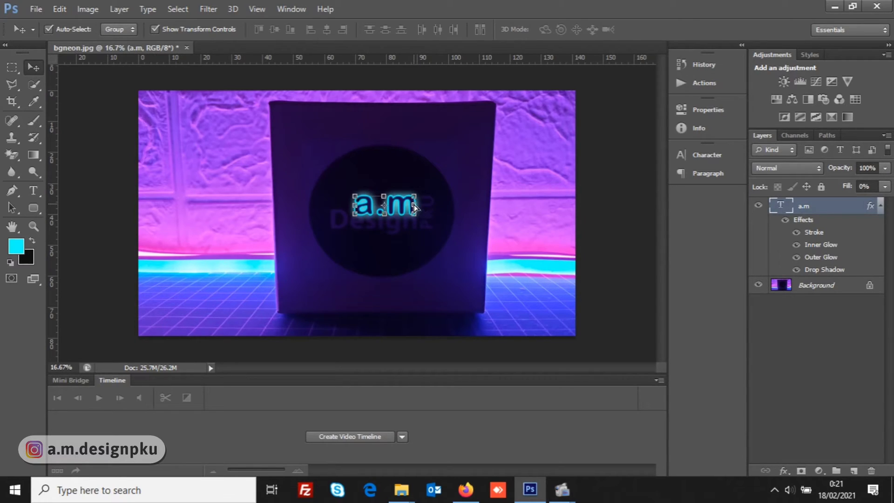
key("ctrl+j")
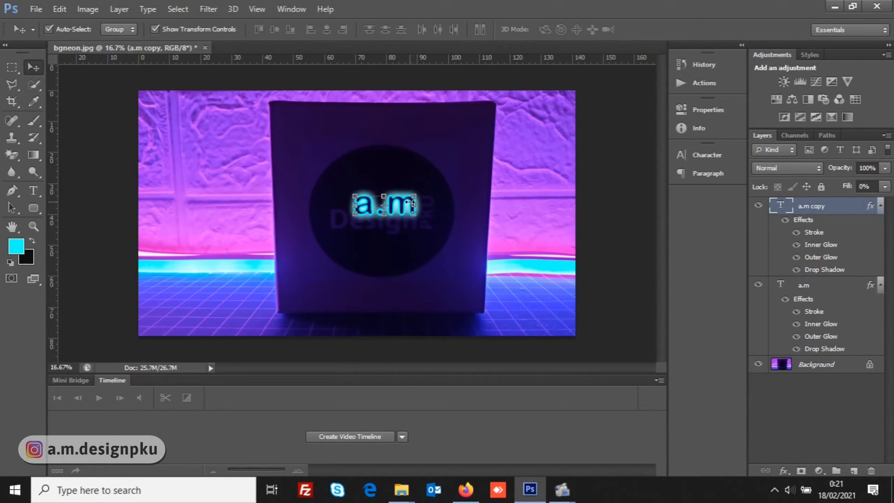
left_click_drag(406, 205, 404, 229)
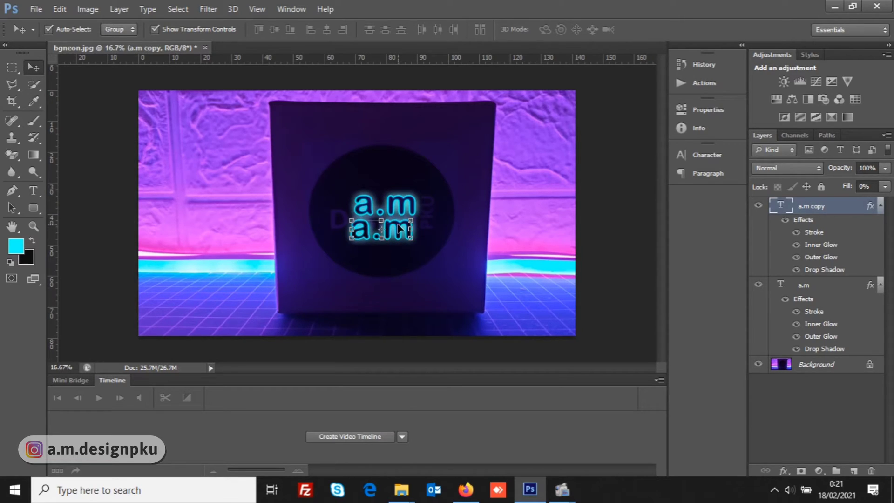
left_click(37, 196)
left_click(353, 229)
key("ctrl+a")
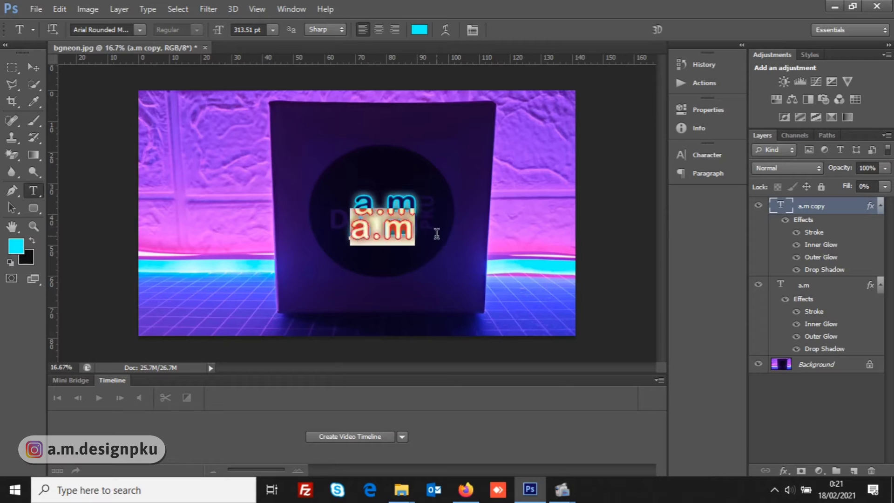
type("Design")
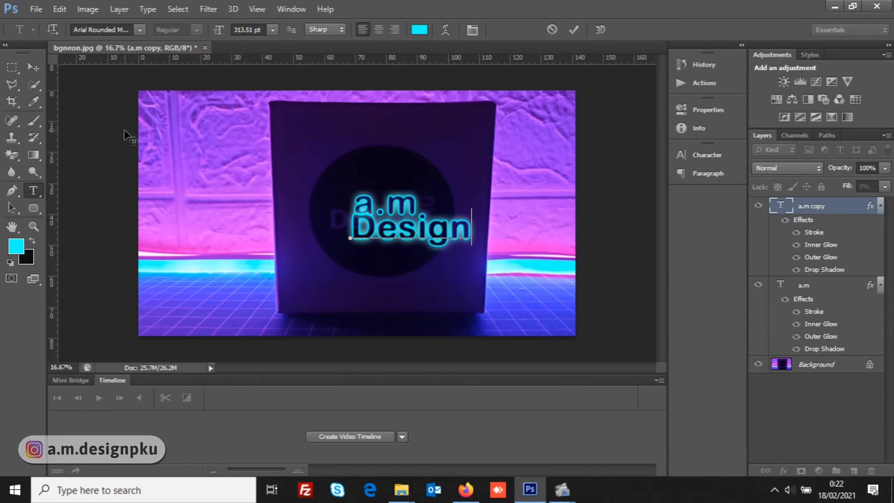
left_click(34, 69)
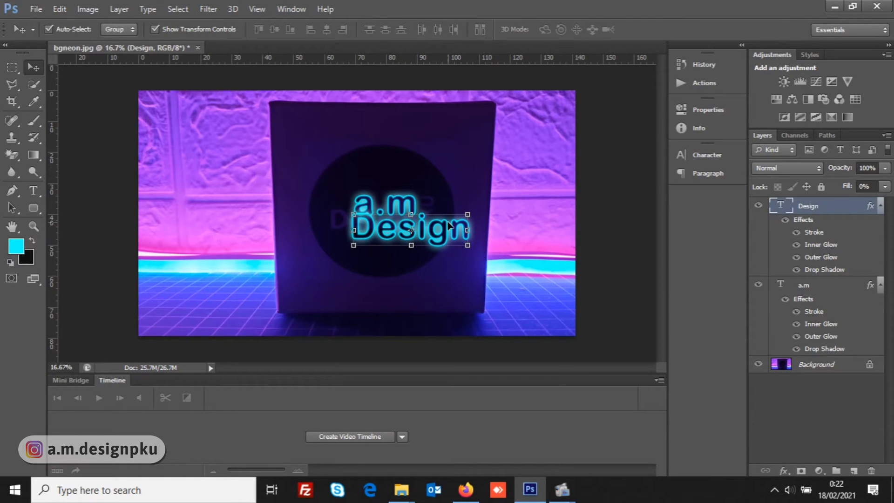
Step: Scale the "Design" text to about 75% and place it over the word printed on the box
left_click_drag(470, 214, 408, 224)
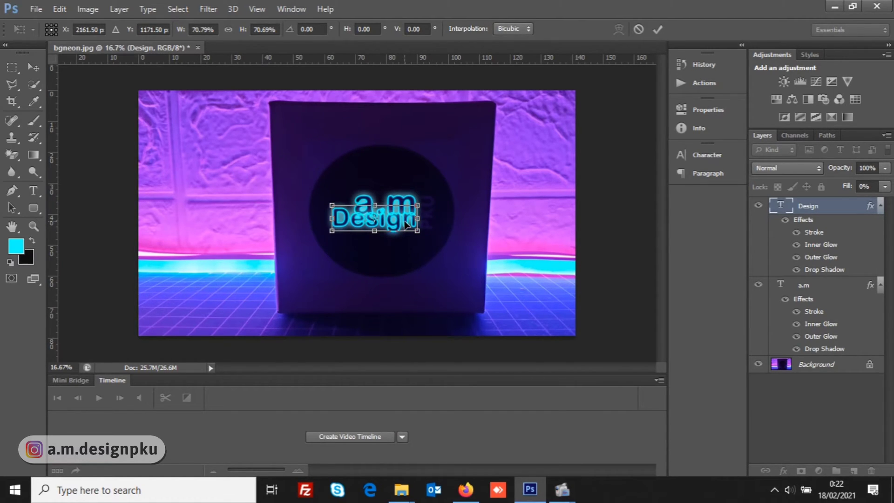
key("ctrl+plus")
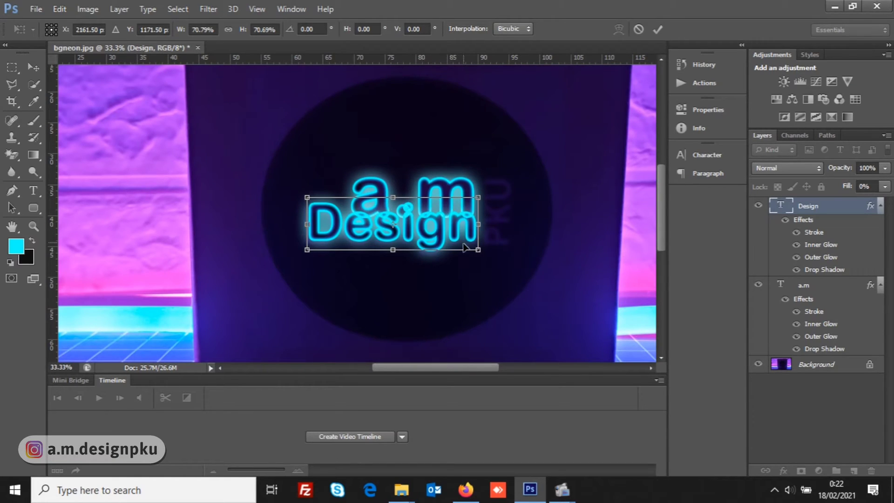
left_click_drag(481, 255, 448, 238)
key("ctrl+z")
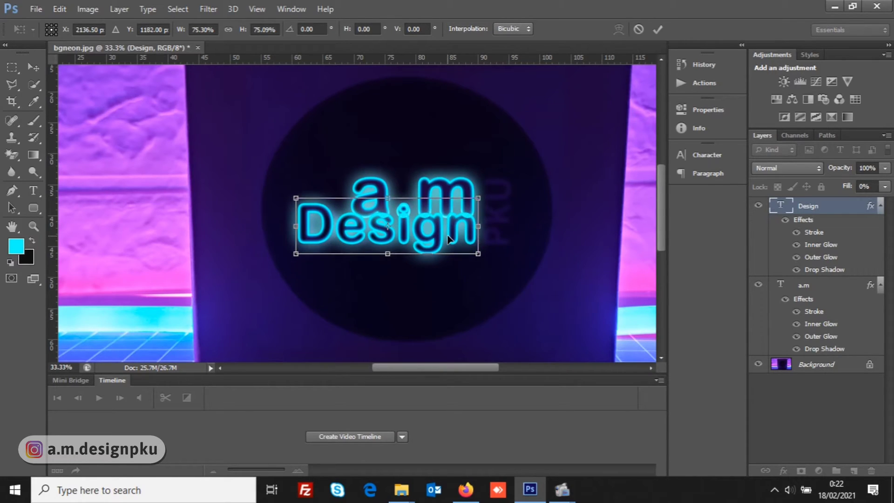
Step: Nudge the "Design" text down 12 px to line up with the printed word and apply the transform
key("Down")
key("Down")
key("Down")
key("Down")
key("Down")
key("Down")
key("Down")
key("Down")
key("Down")
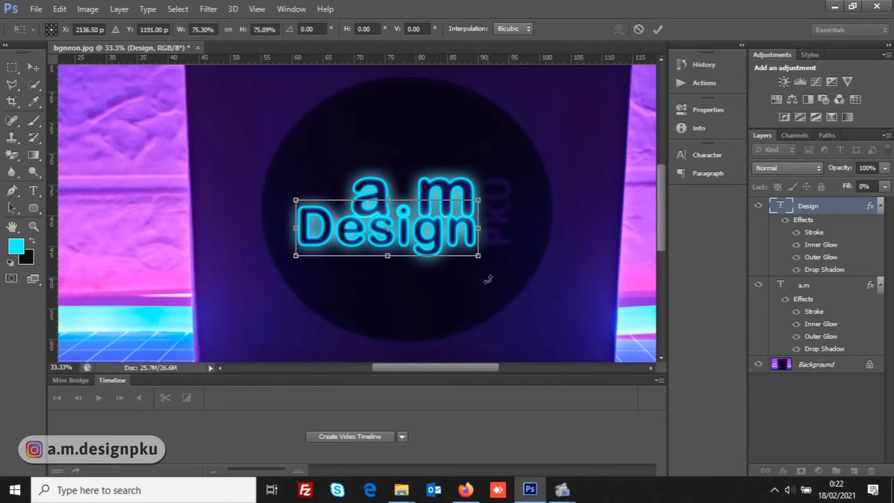
key("Down")
key("Down")
key("Down")
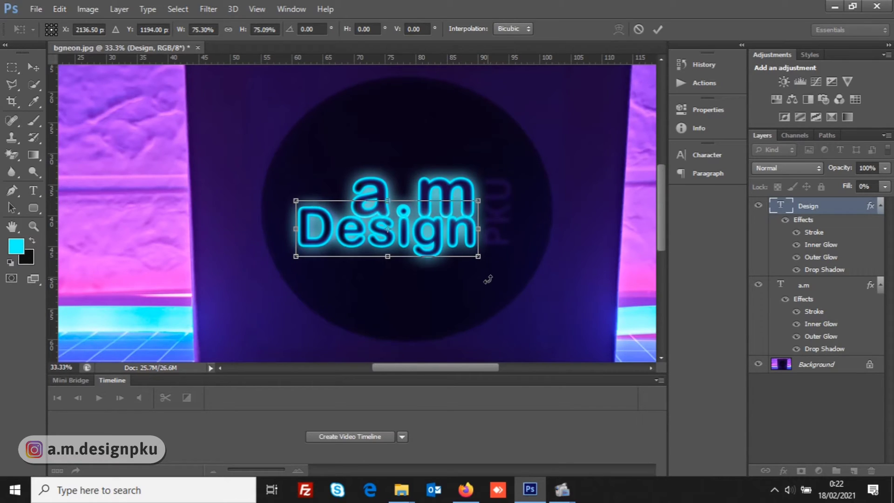
key("Return")
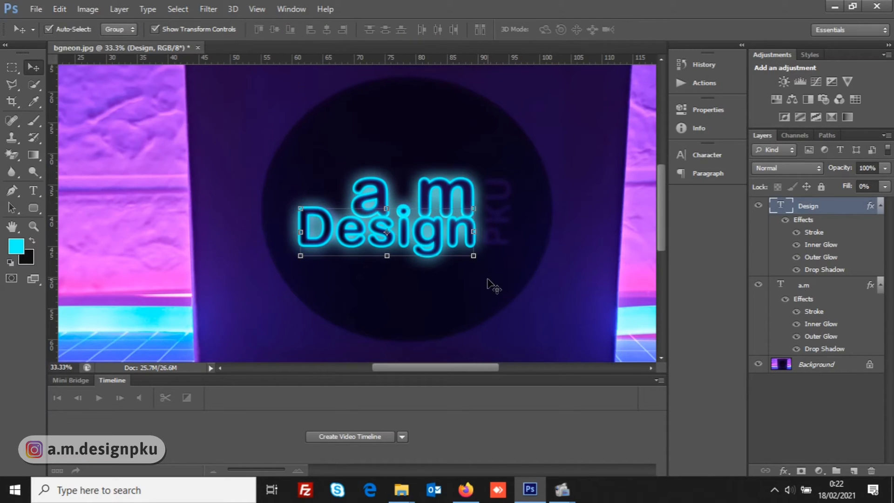
Step: Check the lettering's alignment and fine-tune the "Design" text's vertical position, then deselect it
left_click(529, 267)
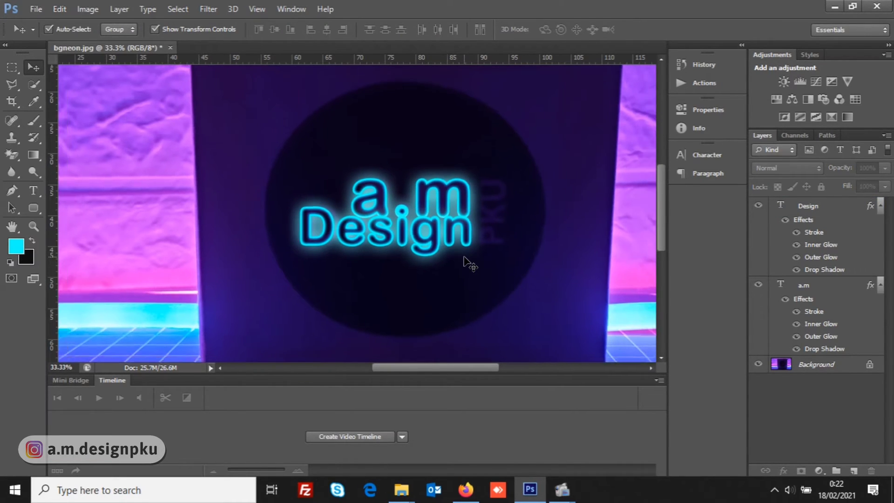
key("ctrl+minus")
key("ctrl+minus")
key("ctrl+plus")
key("ctrl+plus")
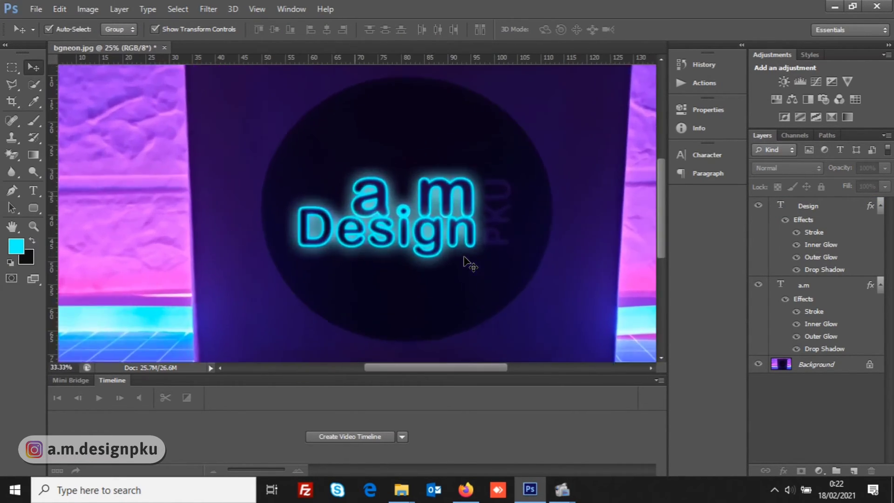
left_click(461, 247)
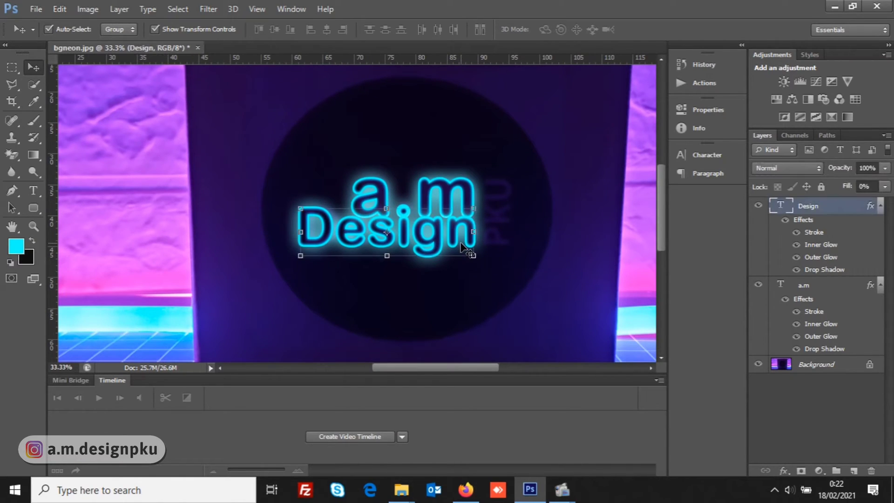
key("Down")
key("Down")
key("Down")
key("Up")
key("Up")
left_click(324, 170)
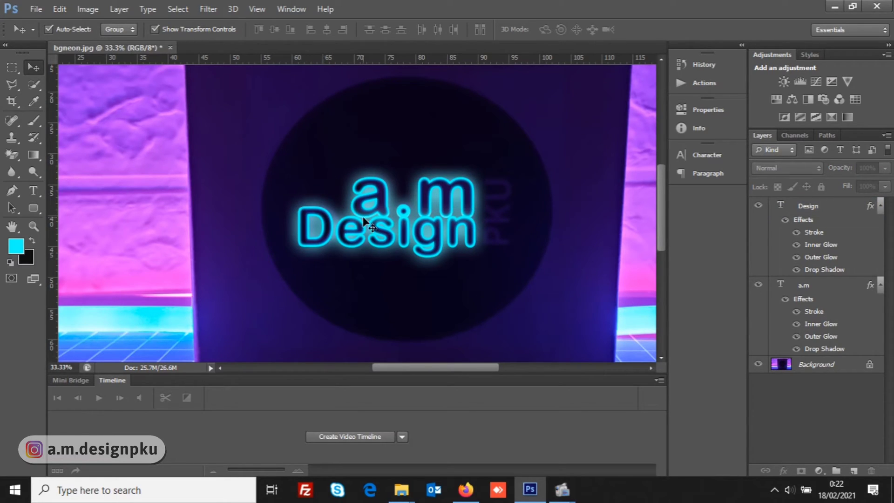
Step: Duplicate the "Design" text, move the copy to the right of the original and change its wording to "PKU"
left_click(441, 232)
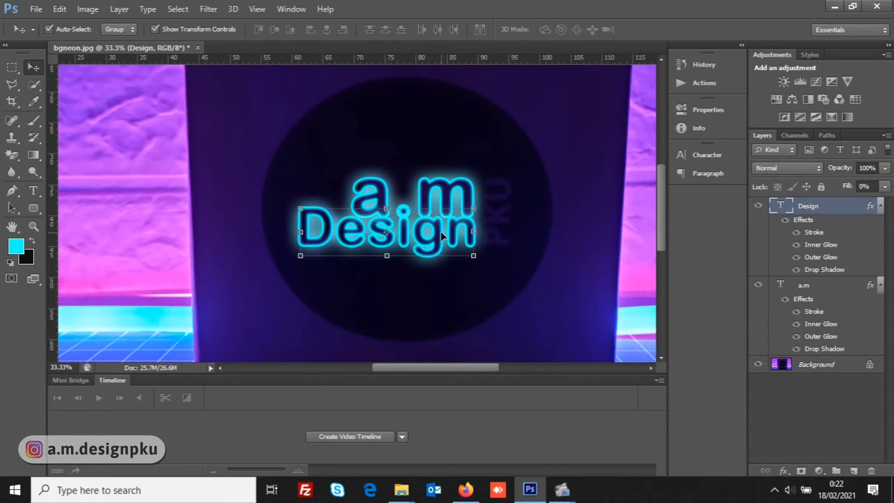
key("ctrl+j")
left_click_drag(441, 235, 558, 222)
left_click(33, 190)
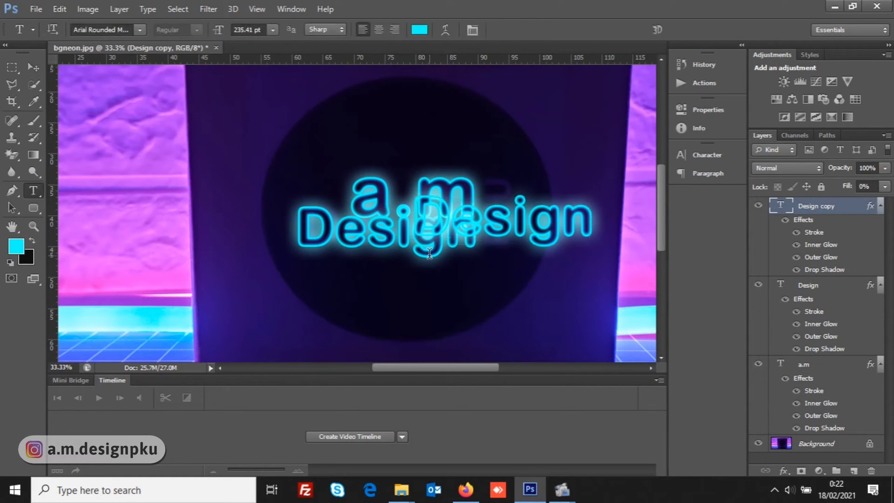
double_click(519, 222)
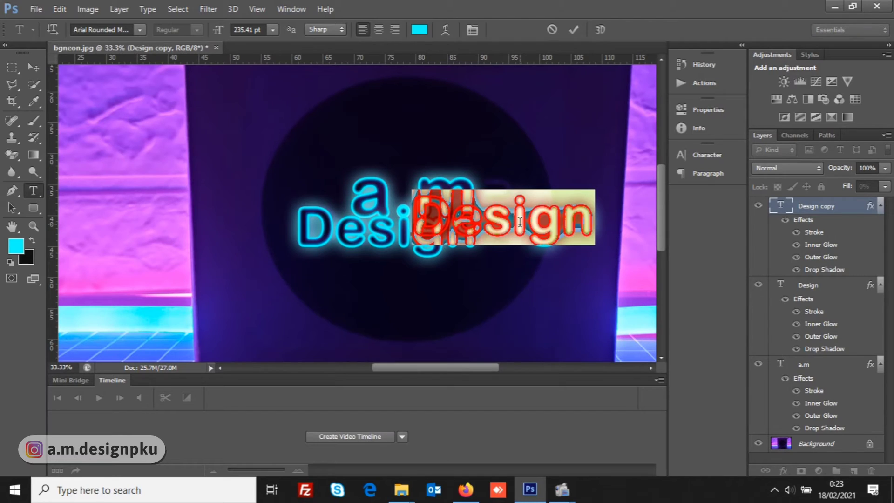
type("PKU")
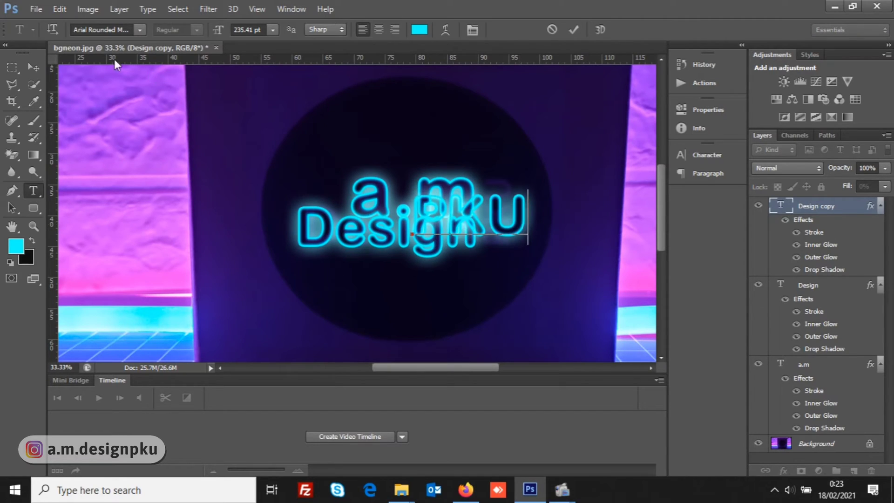
left_click(29, 66)
Step: Rotate the "PKU" text to -90 degrees so it reads vertically beside the other words
left_click_drag(528, 194, 433, 150)
key("ctrl+z")
left_click_drag(325, 29, 306, 31)
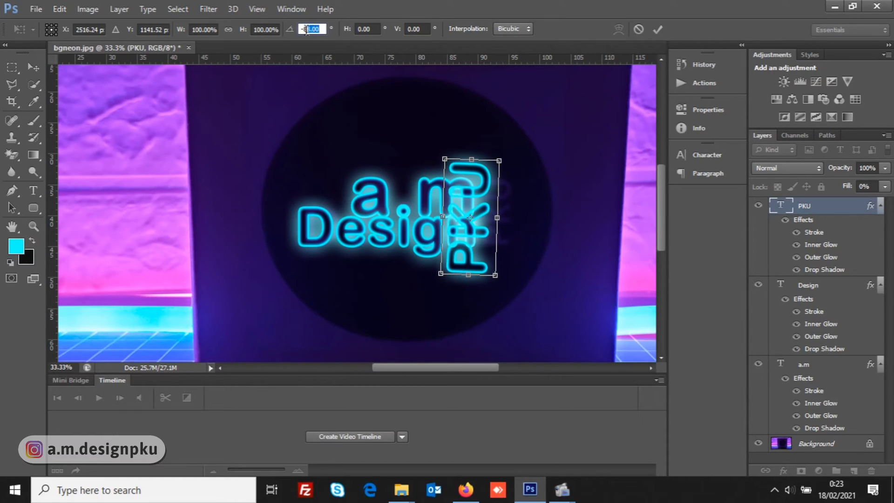
type("90")
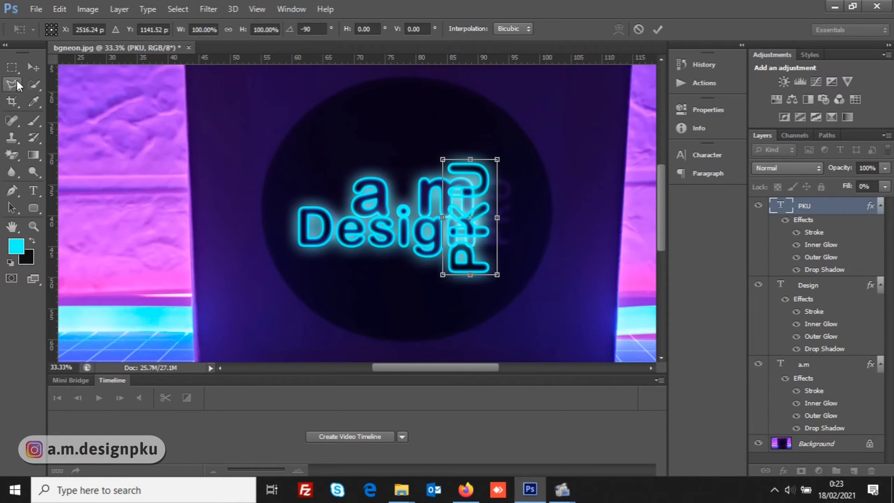
Step: Apply the rotation, move the "PKU" text just right of "Design", scale it to about 59% and apply the transform
left_click(33, 67)
left_click(410, 194)
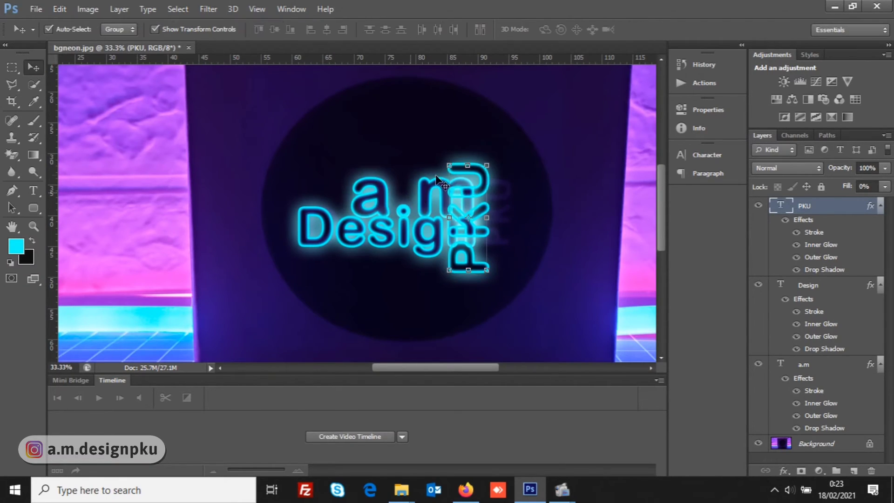
left_click_drag(450, 166, 498, 165)
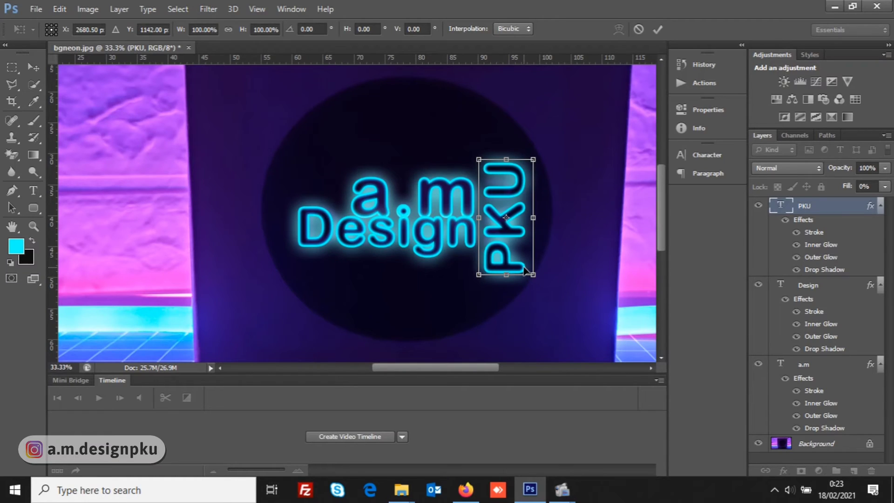
left_click_drag(523, 265, 509, 254)
left_click_drag(520, 160, 510, 179)
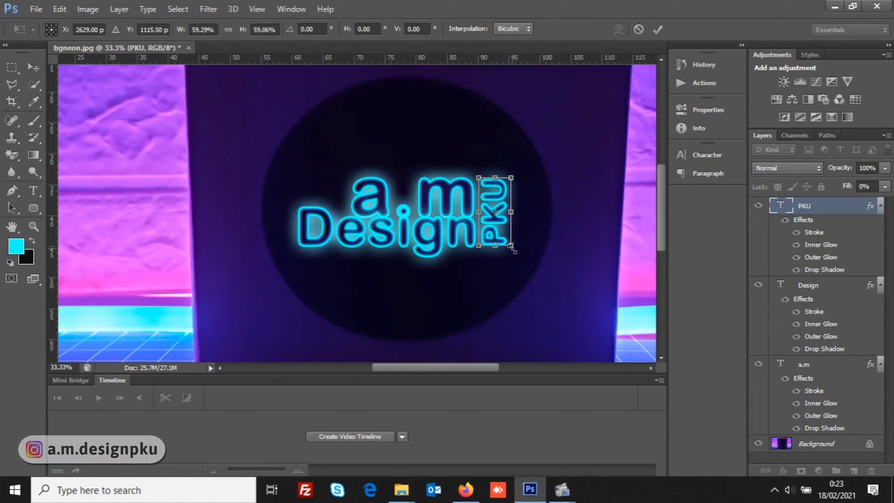
left_click_drag(513, 251, 516, 255)
key("Return")
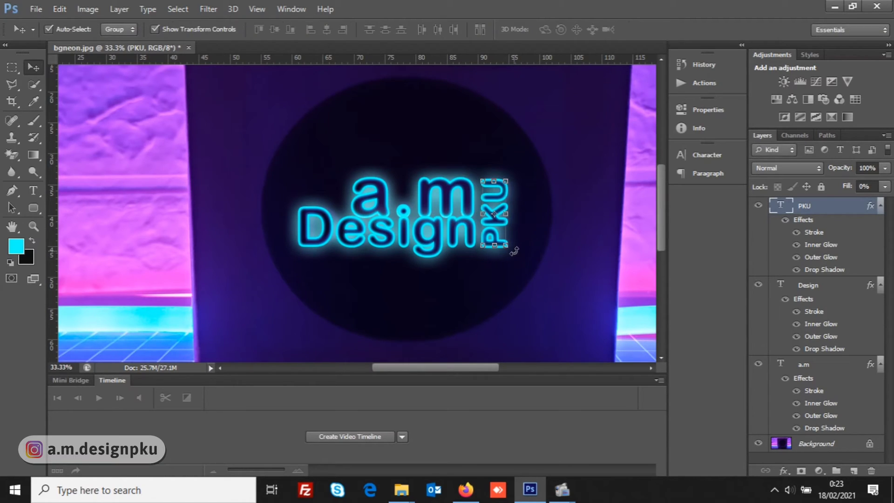
Step: Reduce the inner glow size of the "PKU" text to 9 px and apply the layer style
left_click(556, 257)
left_click(497, 230)
right_click(816, 205)
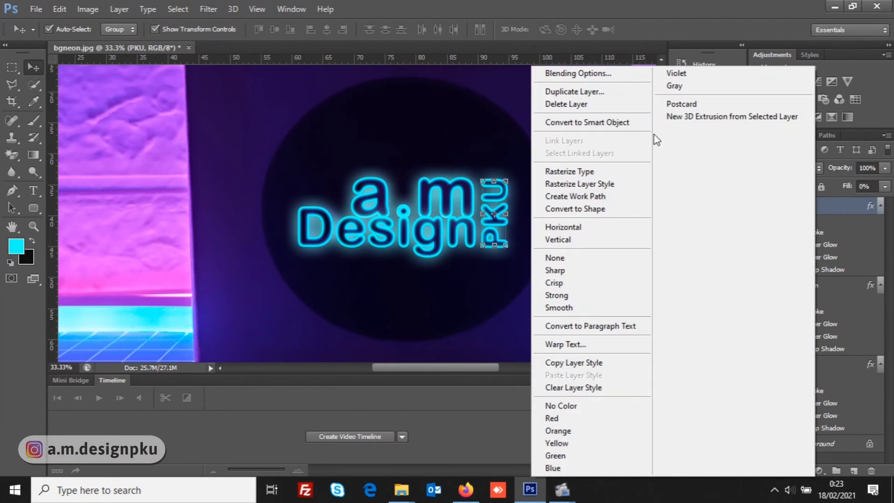
left_click(606, 75)
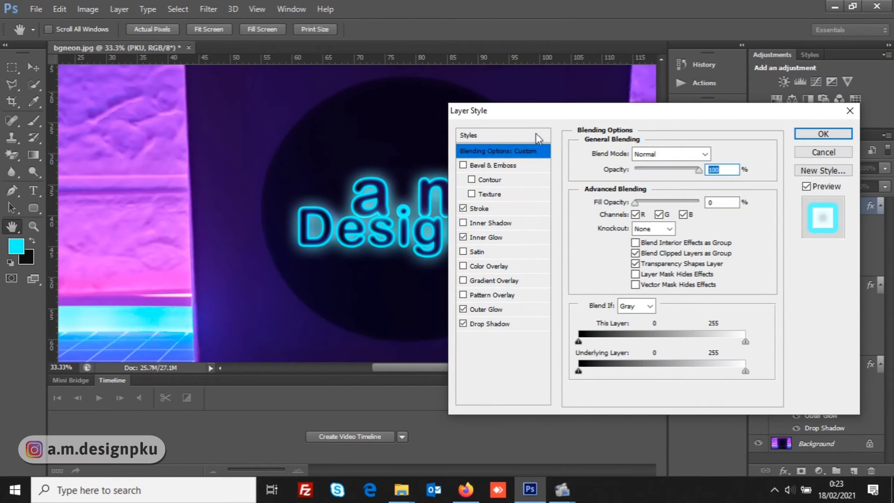
left_click_drag(549, 116, 633, 118)
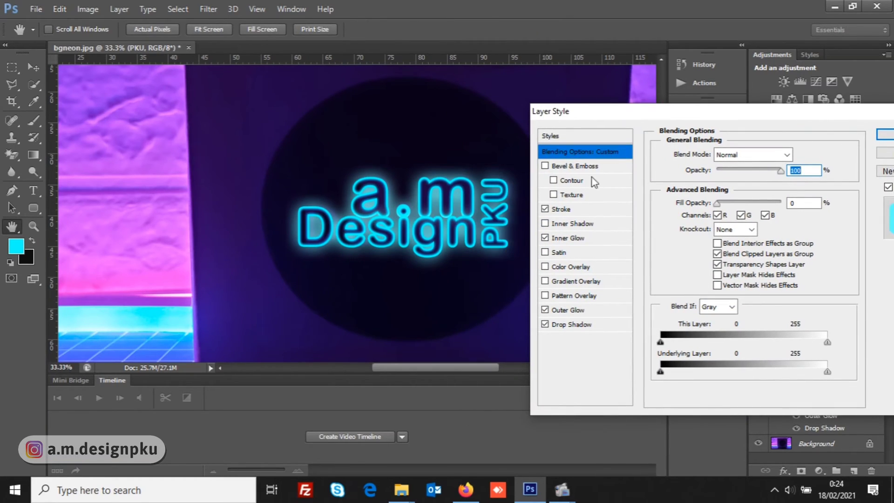
left_click(564, 311)
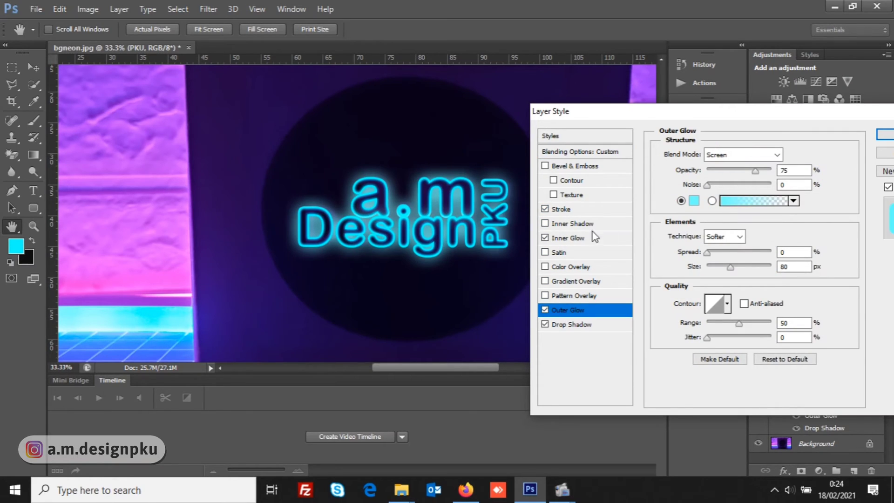
left_click(577, 237)
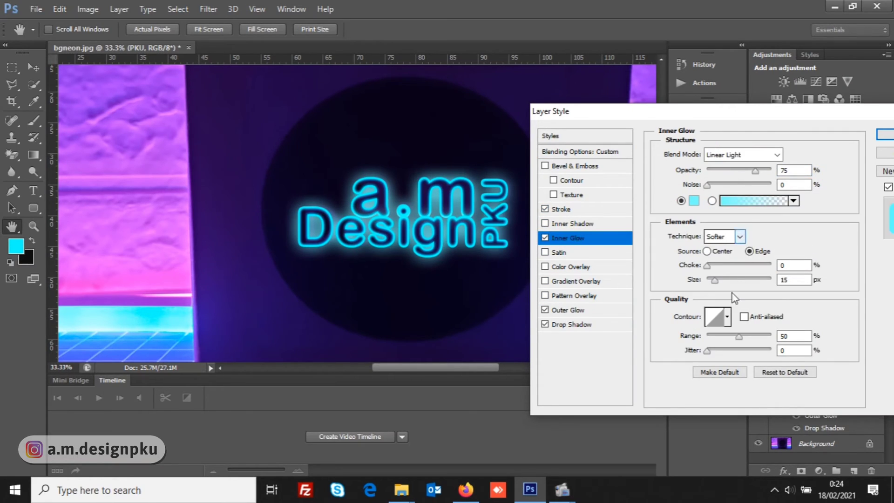
left_click_drag(715, 281, 712, 281)
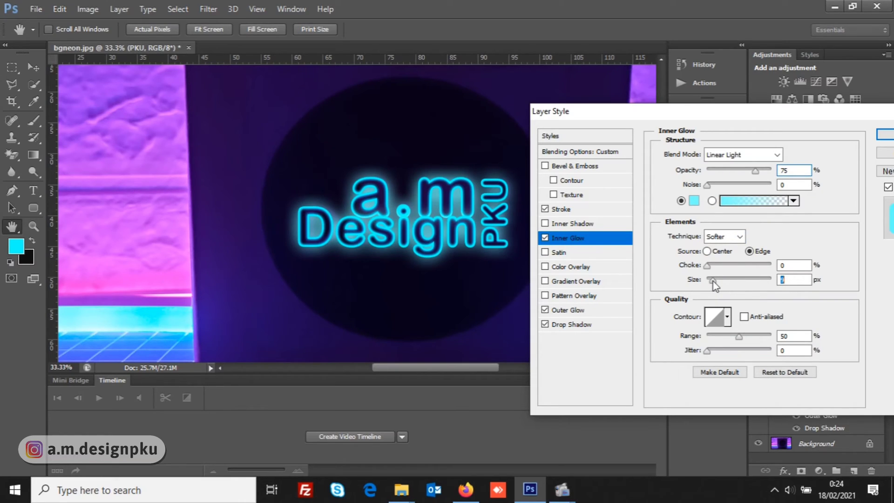
left_click(884, 138)
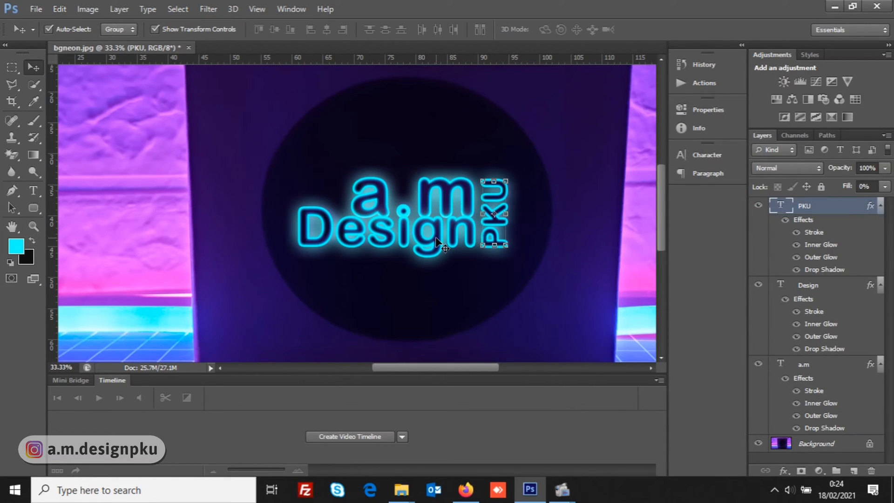
Step: Reduce the inner glow size of the "Design" text to 13 px and apply the layer style
left_click(437, 239)
right_click(811, 286)
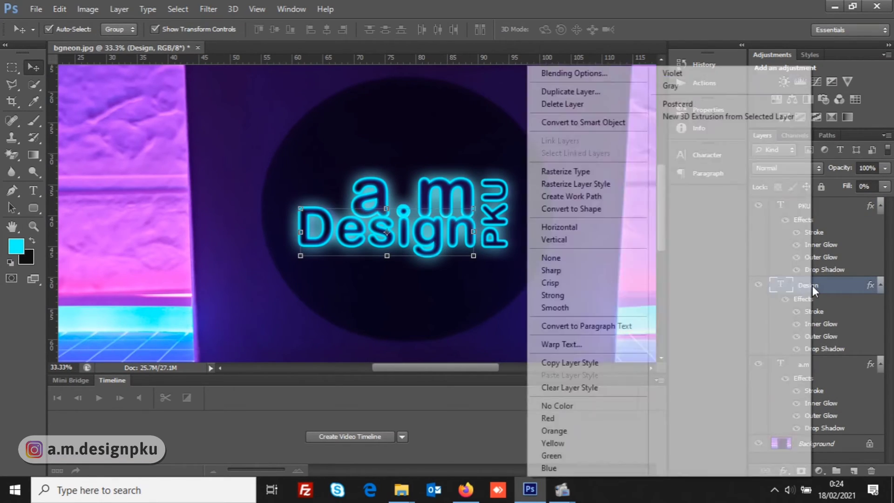
left_click(607, 74)
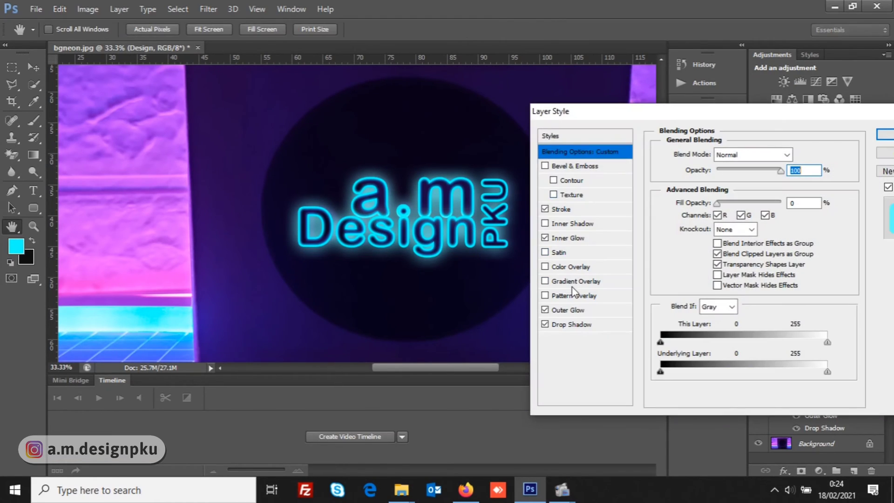
left_click(567, 311)
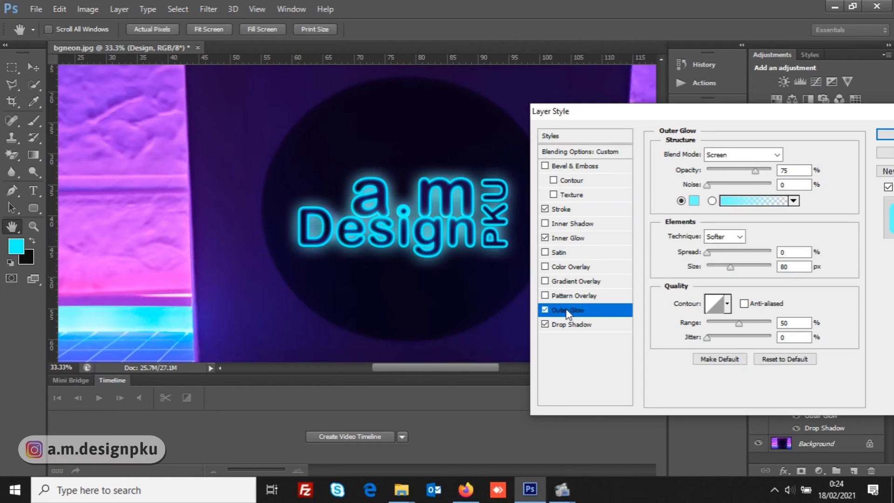
left_click(569, 238)
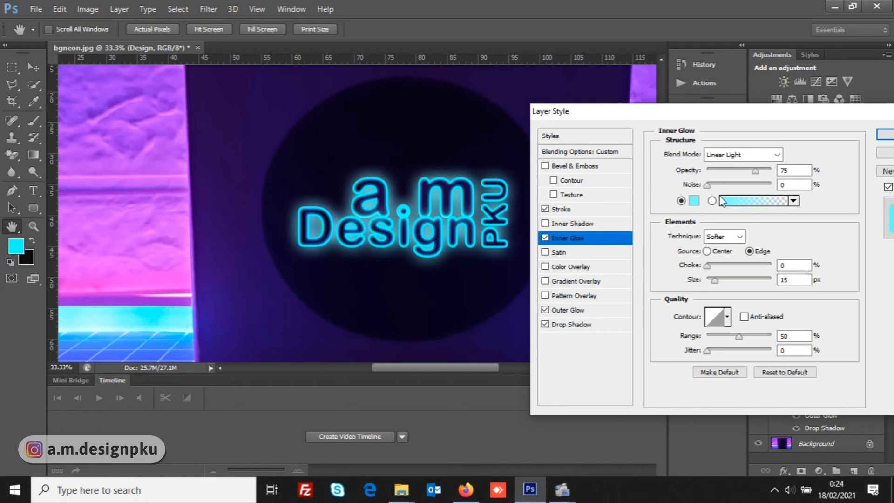
left_click(716, 281)
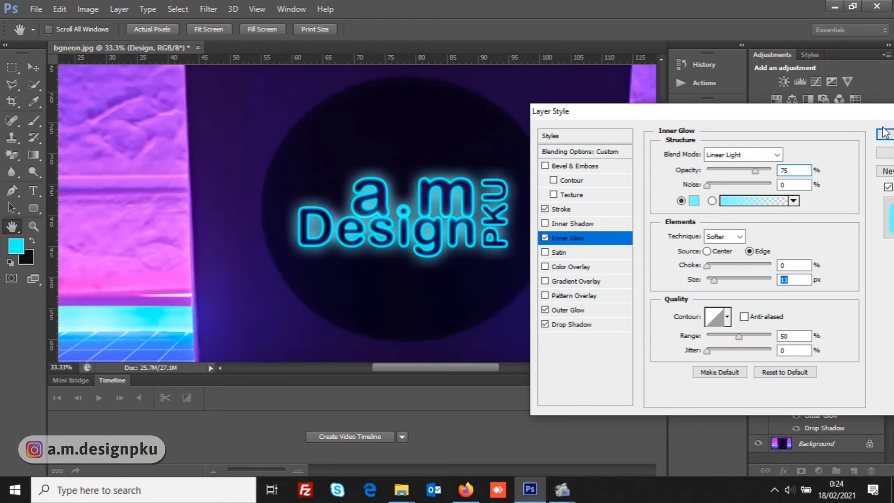
left_click_drag(837, 122, 795, 87)
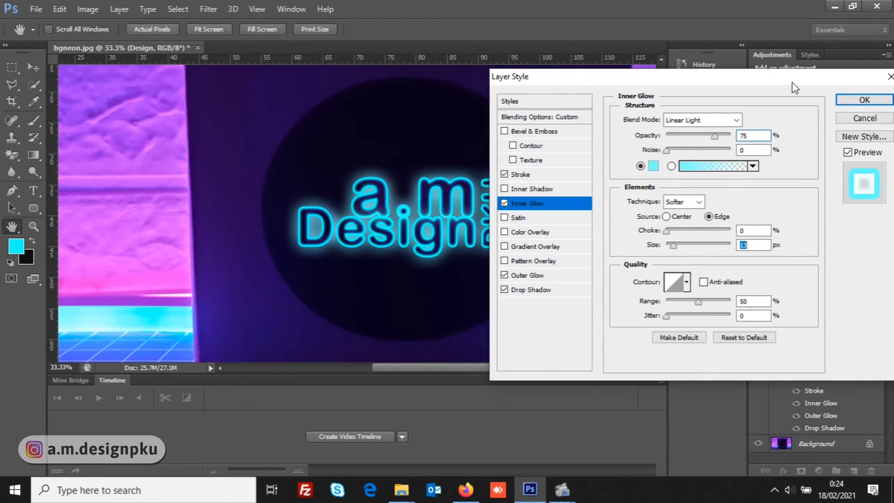
left_click(864, 101)
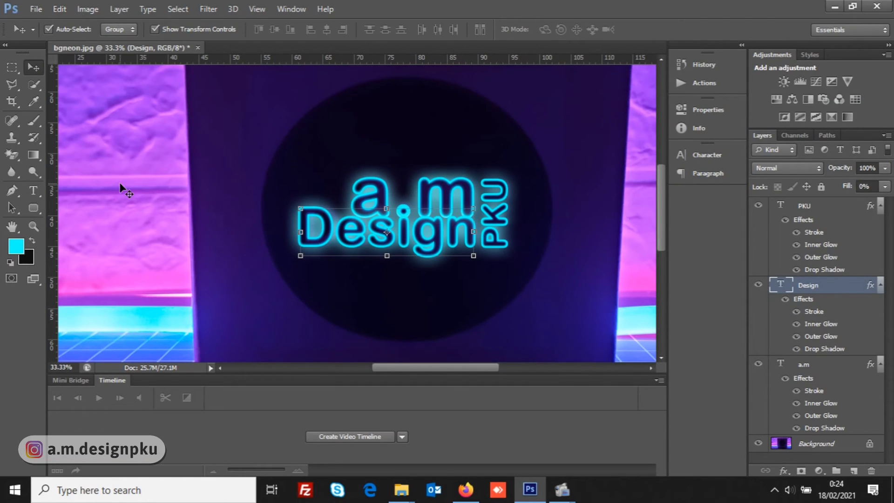
Step: Set the Rounded Rectangle tool's fill to a pink sampled from the wall in the photo
left_click(40, 203)
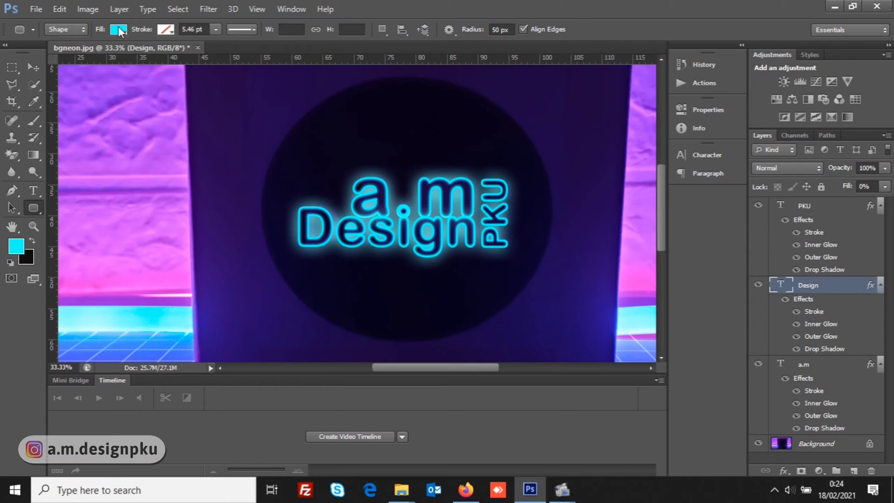
left_click(119, 30)
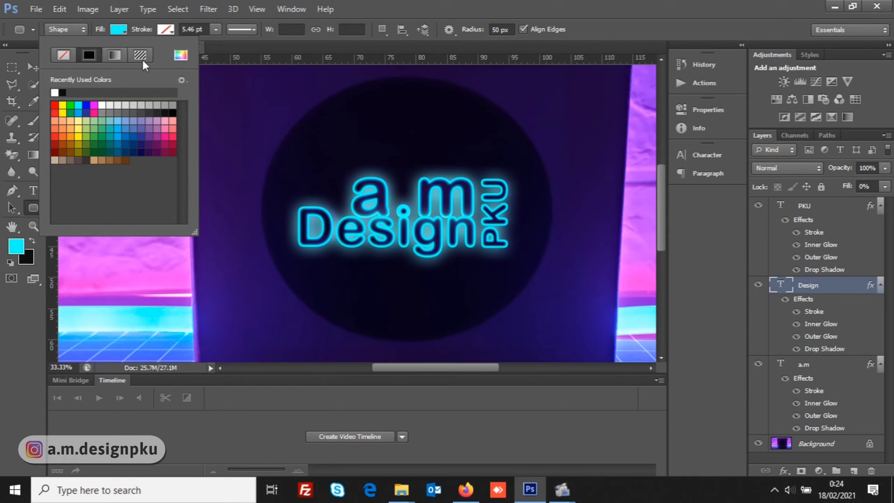
left_click(181, 55)
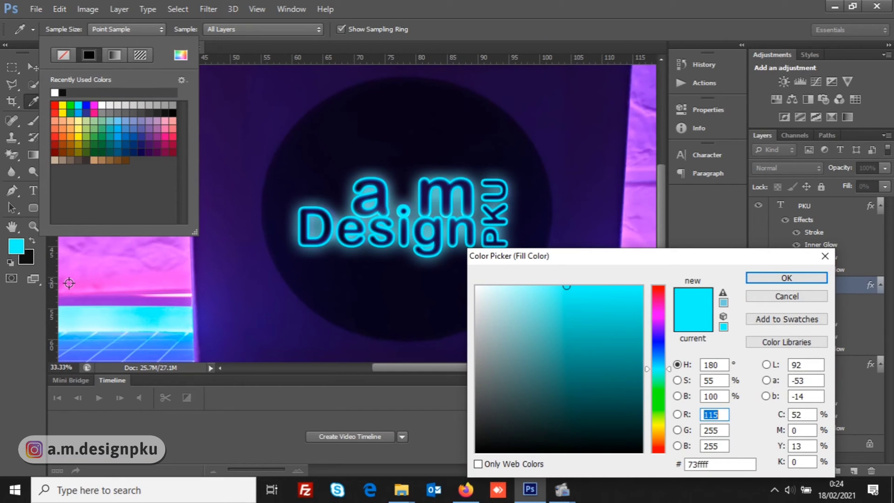
left_click(69, 282)
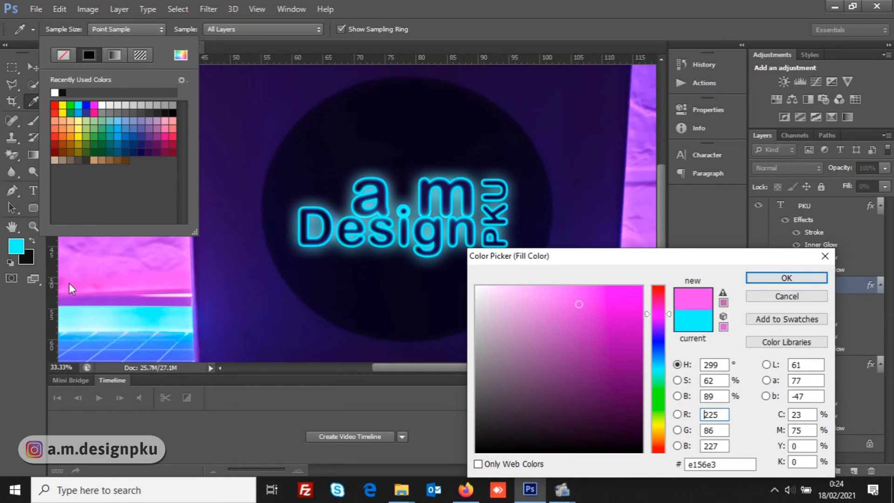
left_click(763, 278)
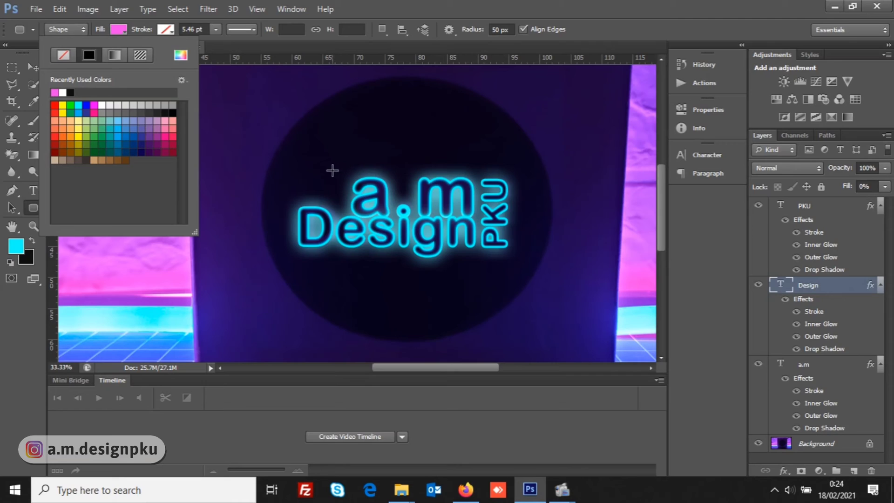
Step: Draw a rounded rectangle about 381 × 270 px over the "a" and move its layer directly above the Background
left_click_drag(332, 159, 415, 216)
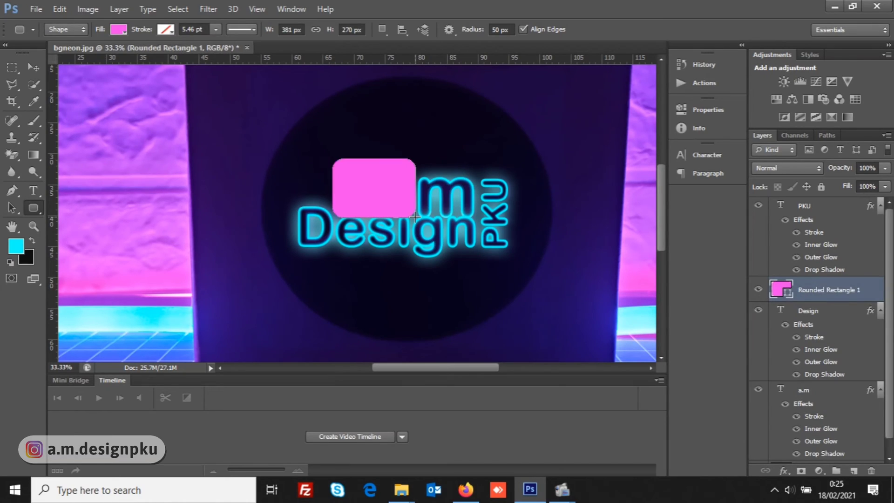
left_click(30, 70)
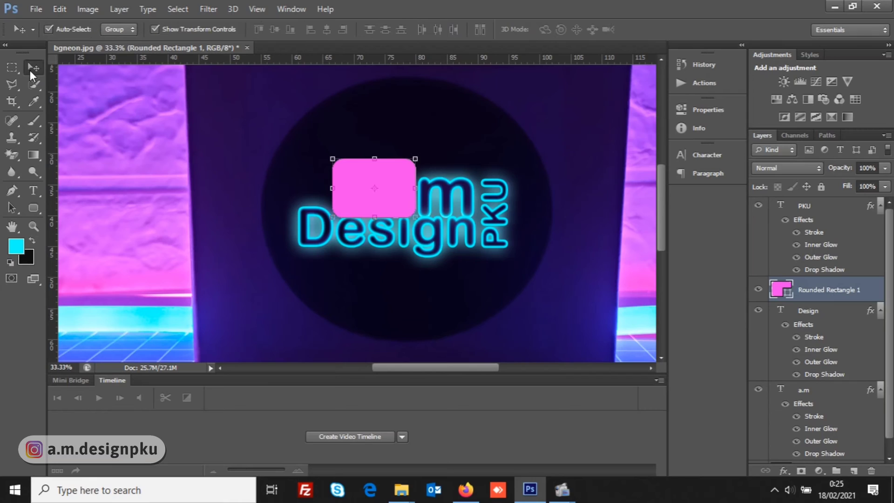
left_click_drag(830, 297, 818, 446)
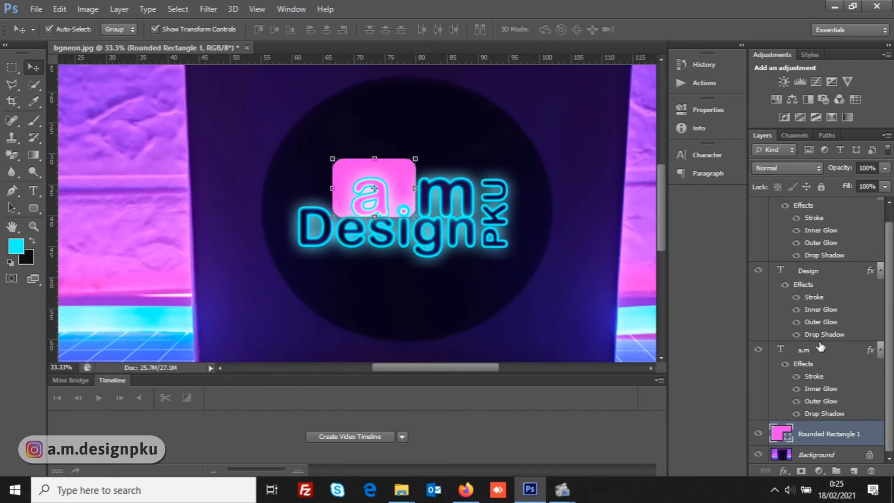
Step: Add an inner glow to the rounded rectangle with the pale cyan colour e0ffff and a size of 16 px
right_click(812, 441)
left_click(645, 36)
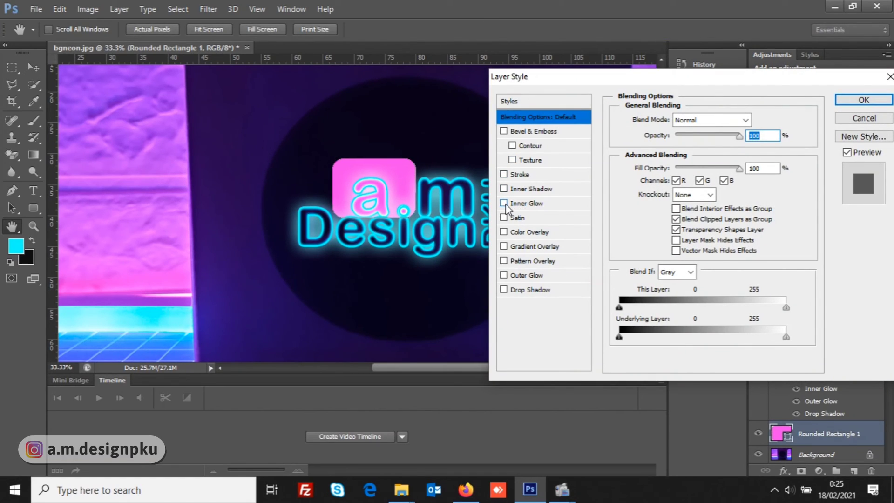
left_click(504, 203)
left_click(535, 204)
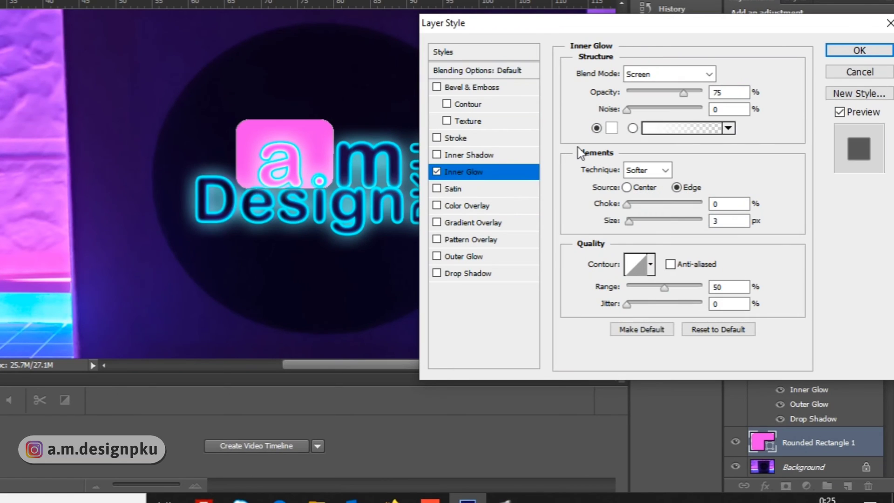
left_click(611, 128)
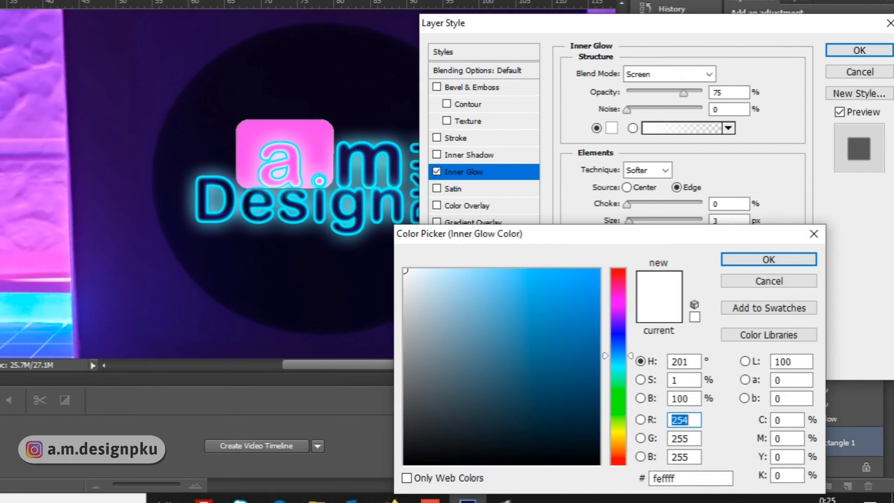
left_click(279, 132)
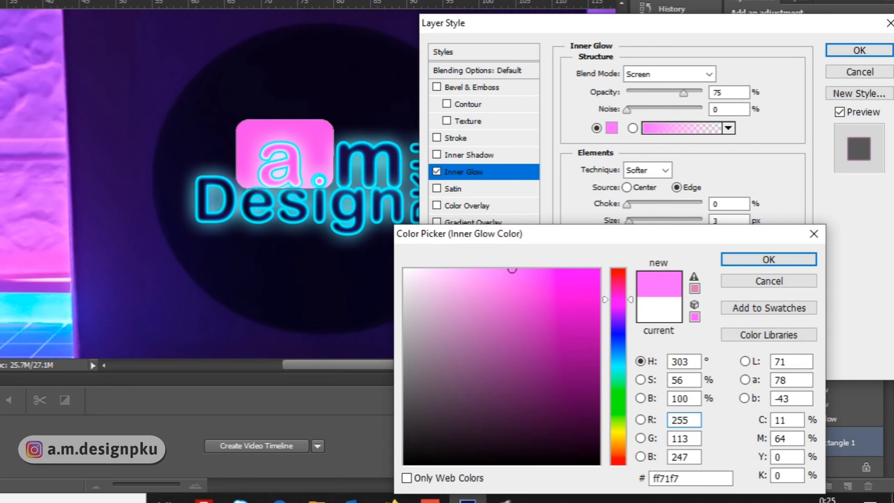
left_click(299, 163)
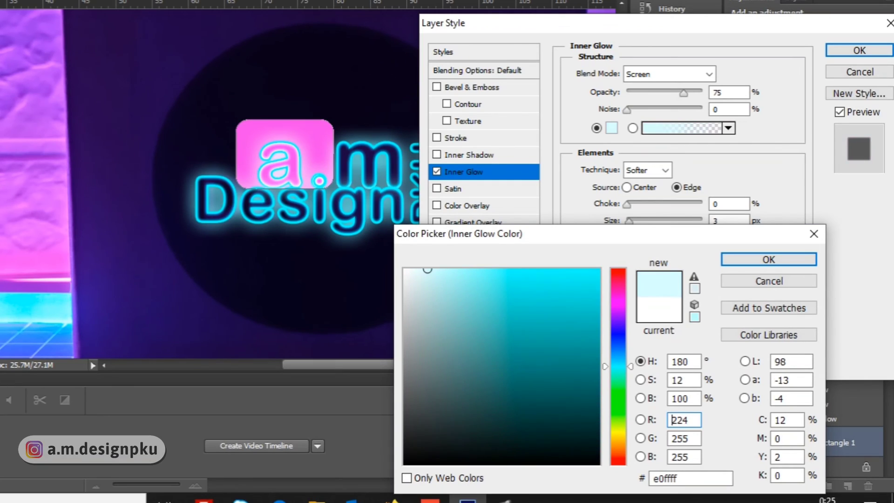
left_click(769, 259)
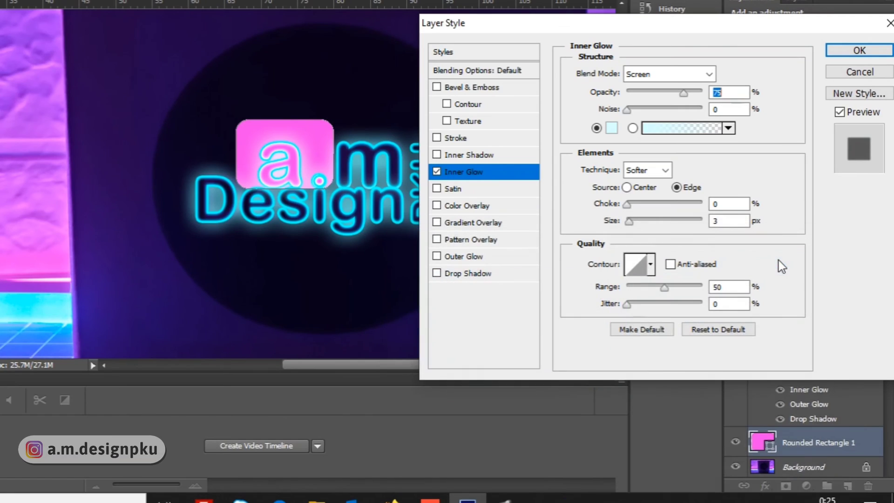
mouse_move(636, 225)
left_mouse_down()
mouse_move(644, 227)
mouse_move(636, 226)
left_mouse_up()
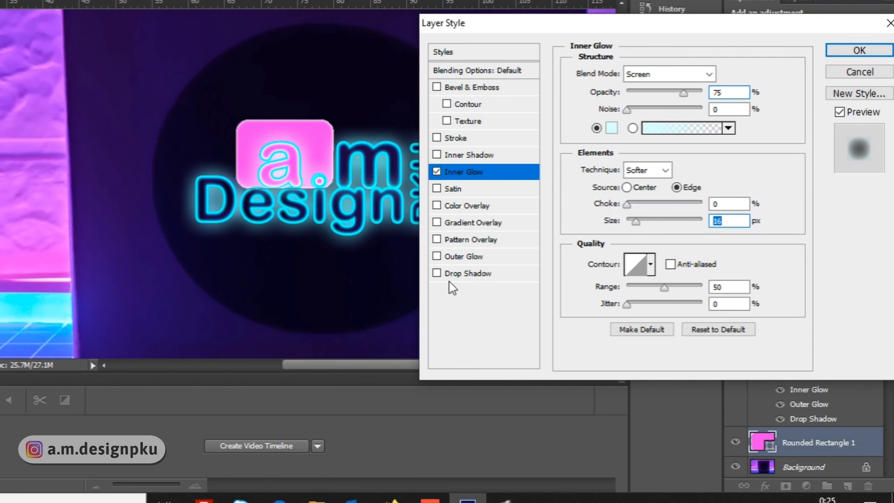
Step: Add an outer glow to the rounded rectangle with the pink colour df50dd and a size of 65 px, and apply the layer style
left_click(440, 258)
left_click(461, 257)
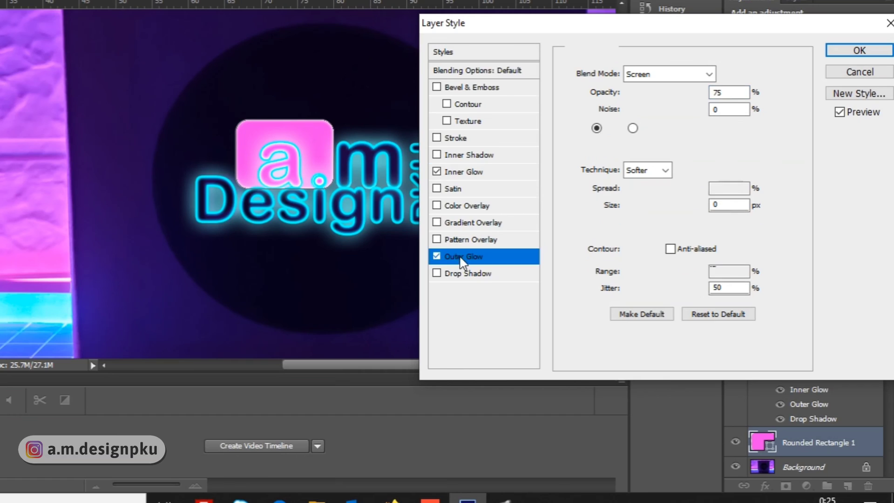
left_click(611, 128)
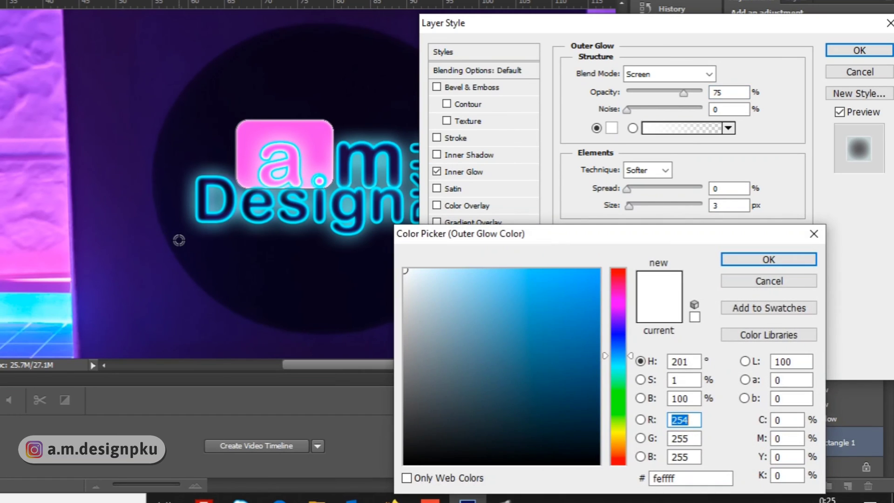
type("df50dd")
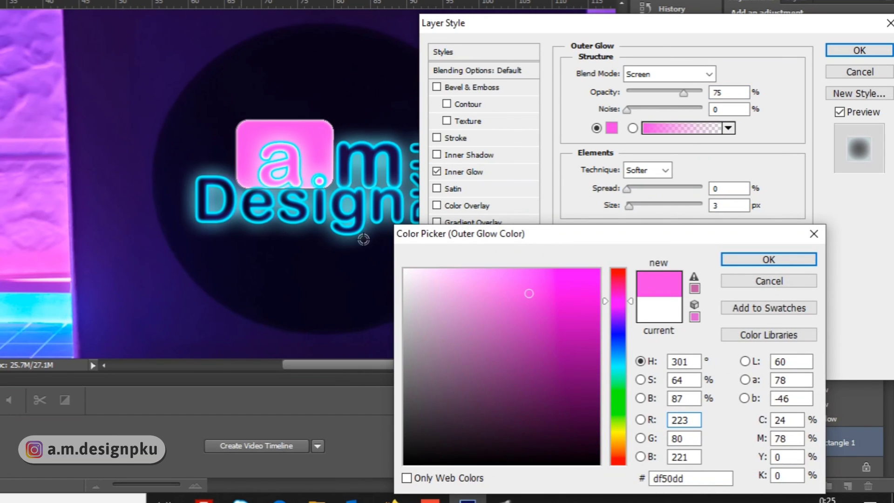
left_click(739, 259)
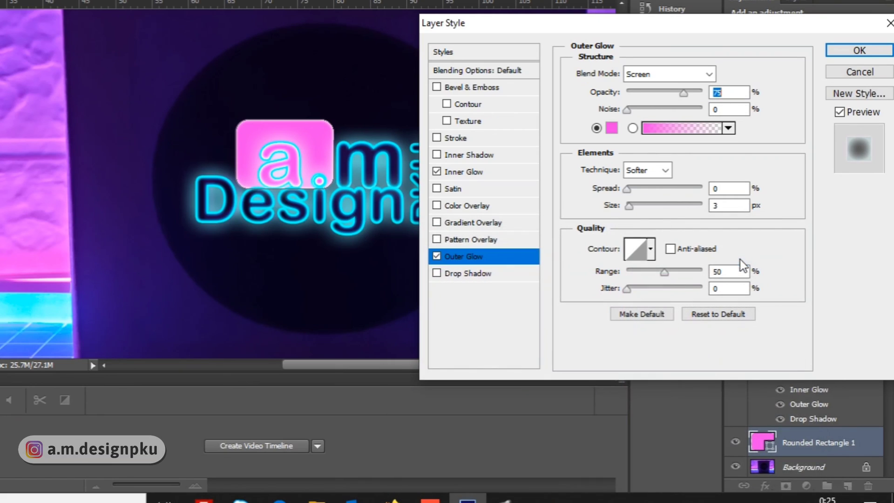
left_click_drag(641, 206, 649, 208)
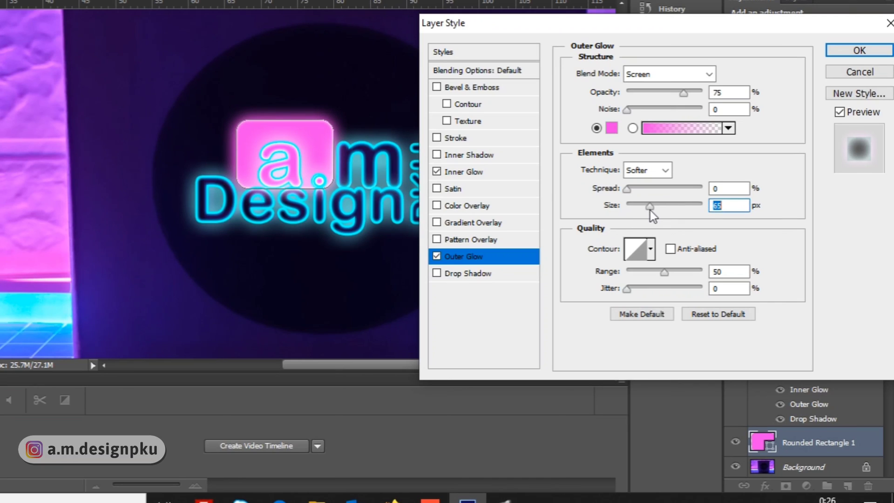
left_click(874, 55)
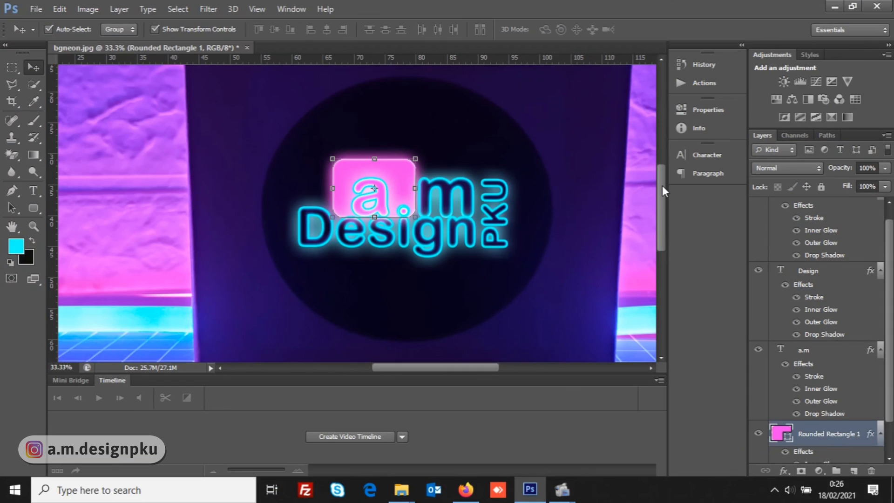
Step: Deselect the rounded rectangle layer and examine the neon logo up close and against the whole box photo
key("ctrl+plus")
key("ctrl+minus")
key("ctrl+minus")
key("ctrl+minus")
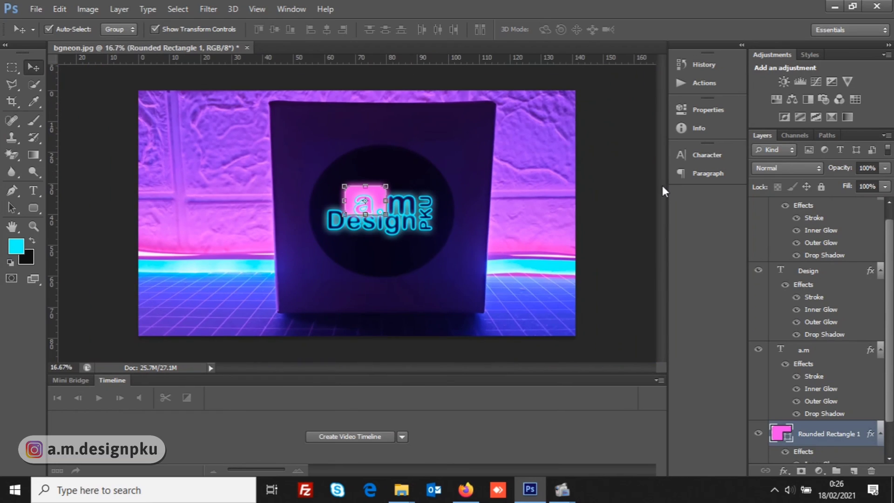
left_click(100, 113)
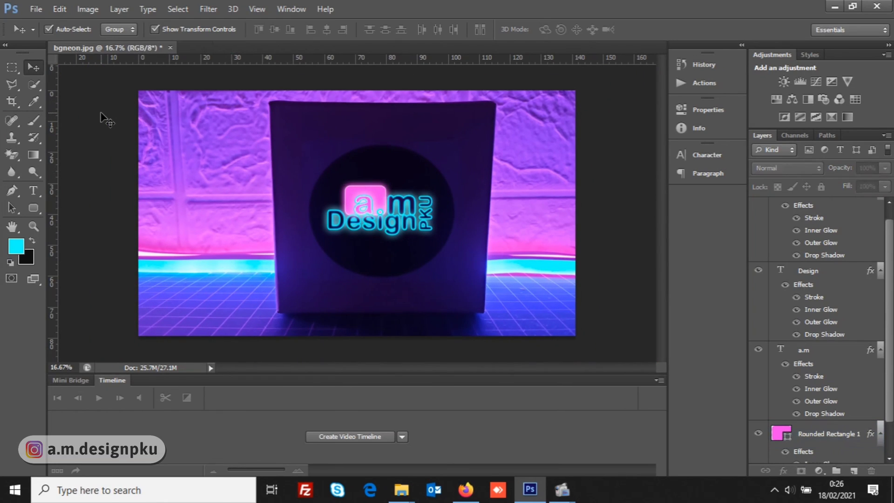
key("ctrl+plus")
key("ctrl+plus")
key("ctrl+minus")
key("ctrl+minus")
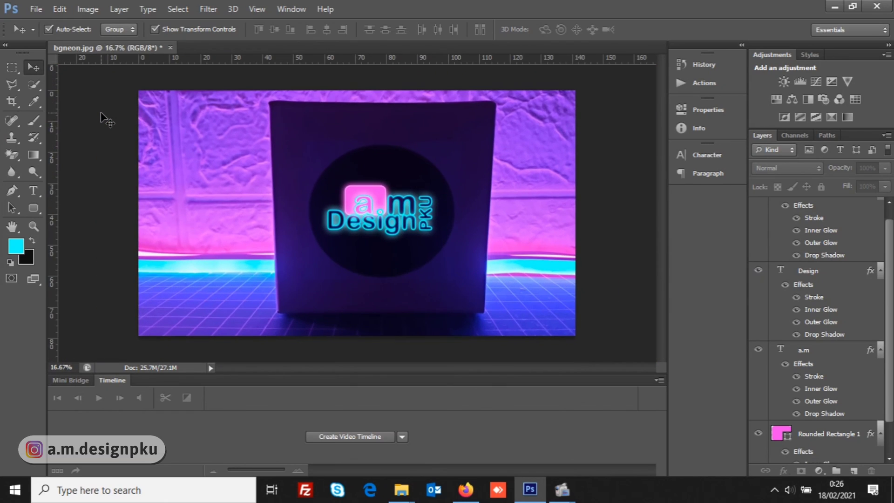